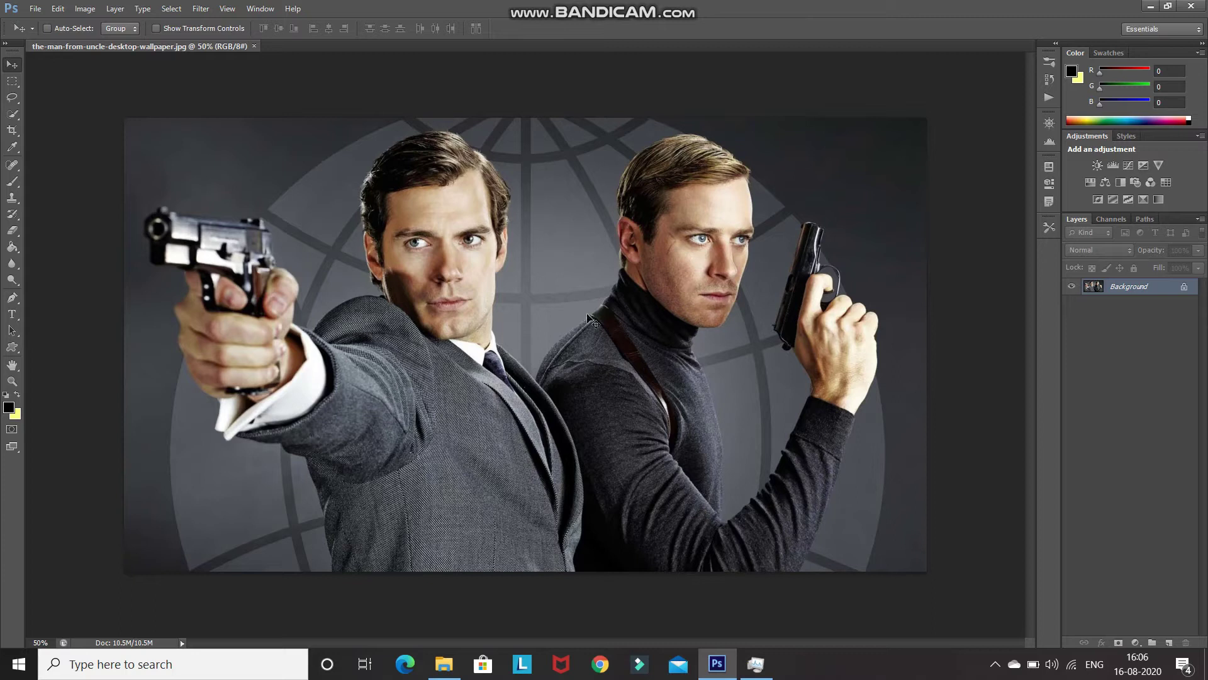
Trace a Pen Tool path around both men, their arms, hands and pistols.
{"action": "left_click_drag", "start_coordinate": [12, 297], "coordinate": [51, 297]}
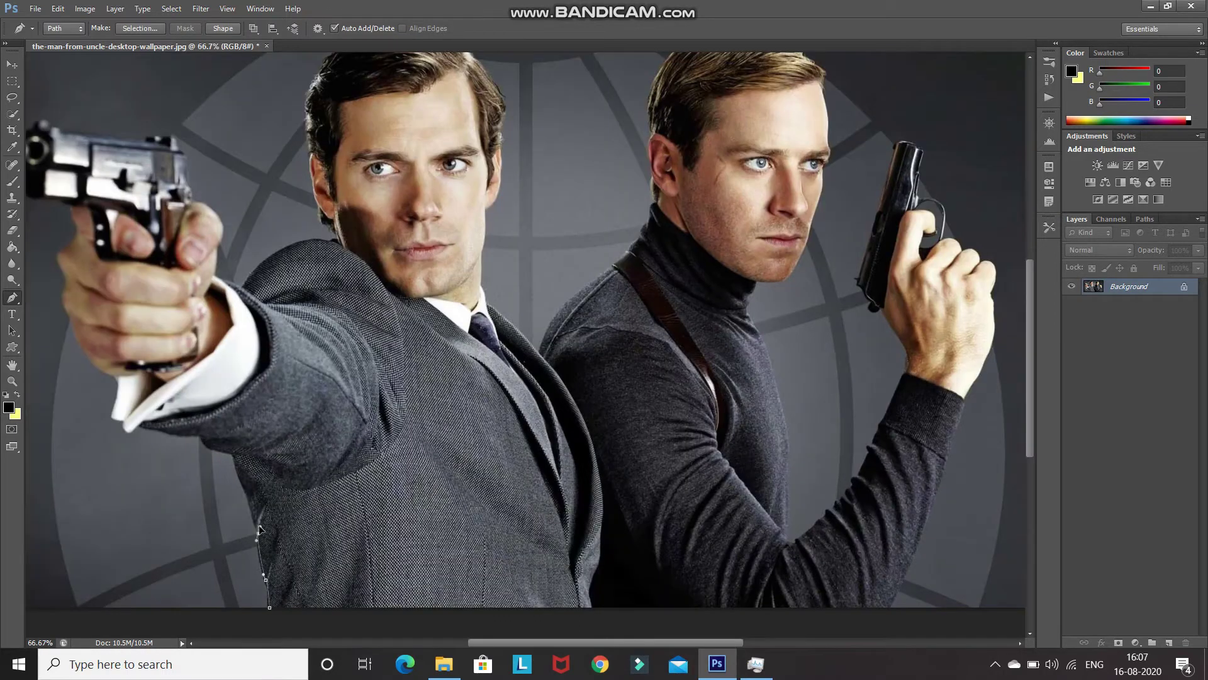
{"action": "left_click", "coordinate": [232, 451]}
{"action": "left_click", "coordinate": [198, 434]}
{"action": "left_click", "coordinate": [123, 420]}
{"action": "left_click", "coordinate": [118, 379]}
{"action": "left_click", "coordinate": [82, 342]}
{"action": "left_click", "coordinate": [65, 302]}
{"action": "left_click", "coordinate": [60, 255]}
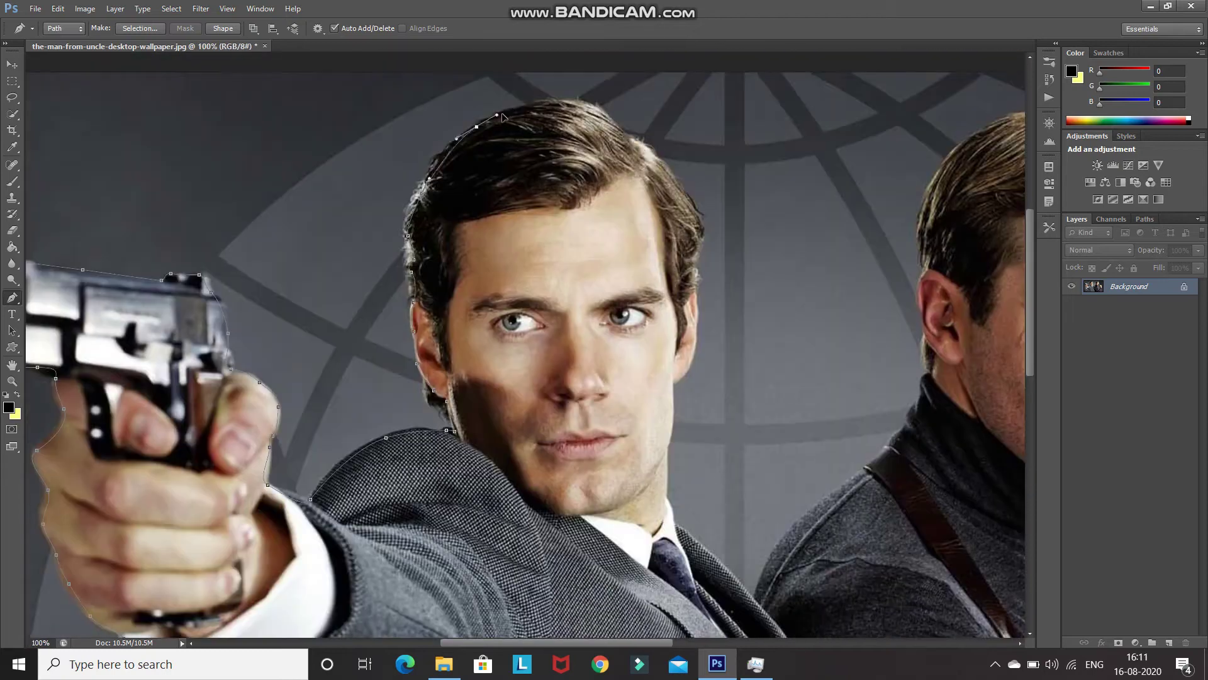
{"action": "left_click", "coordinate": [668, 444]}
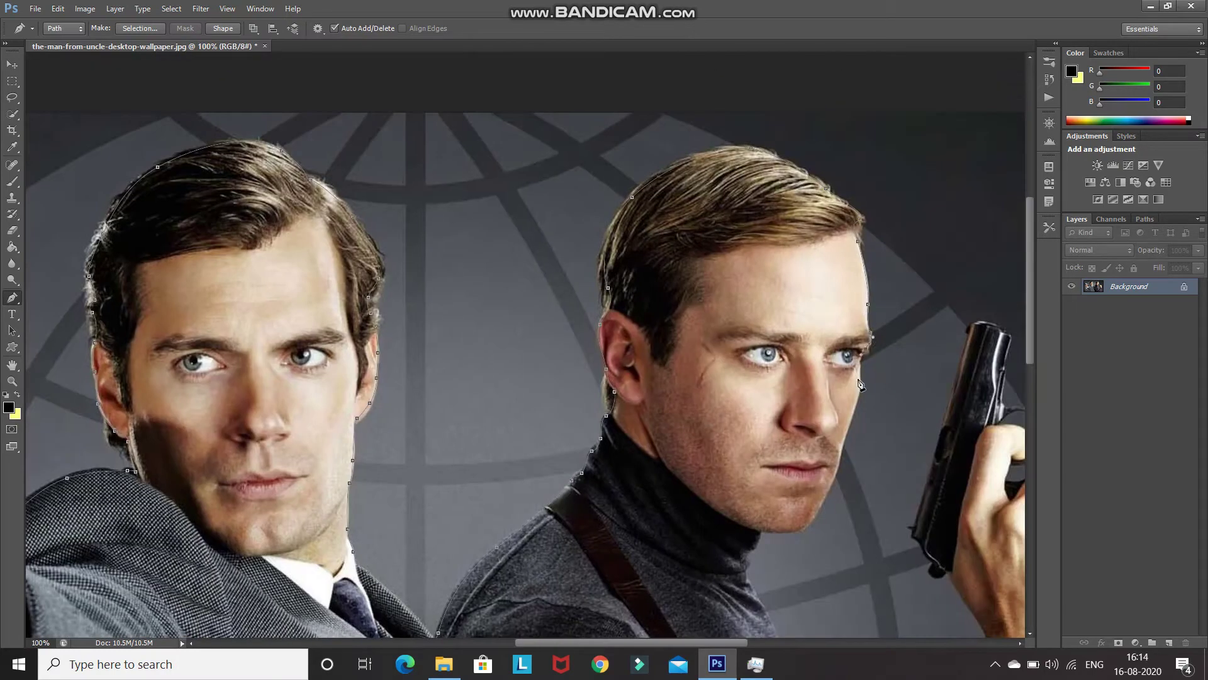
{"action": "scroll", "coordinate": [993, 306], "scroll_direction": "down", "scroll_amount": 5}
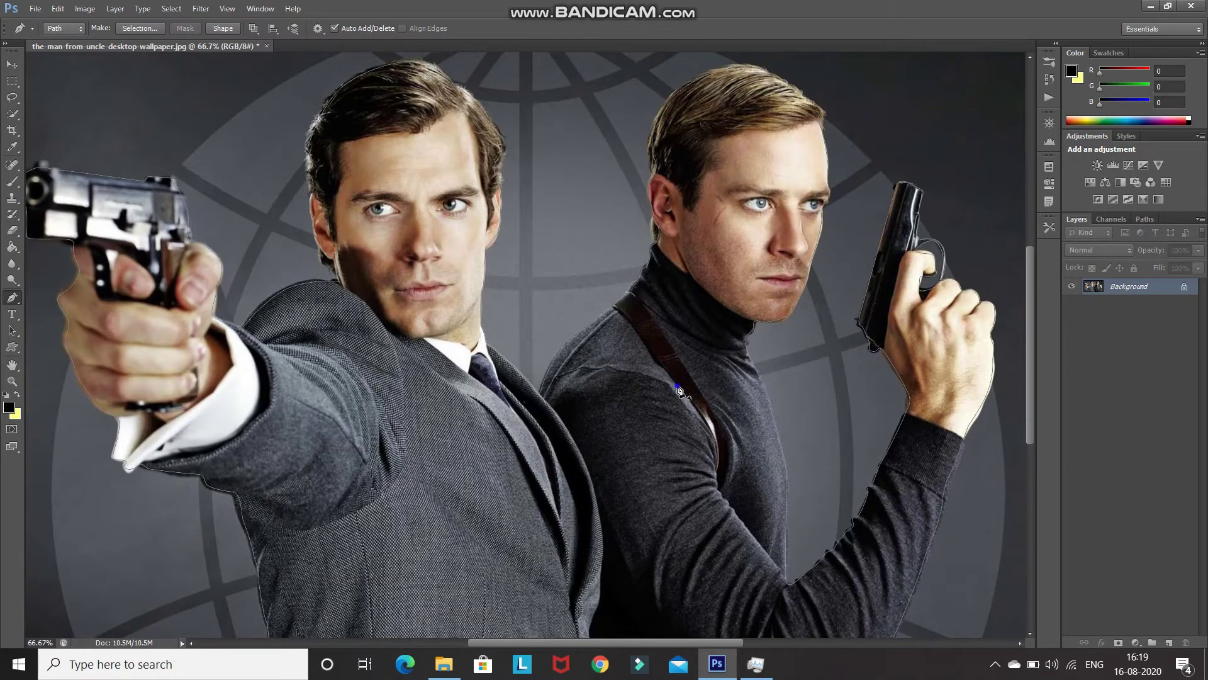
{"action": "right_click", "coordinate": [677, 386]}
Convert the traced path into a selection with 0-pixel feather.
{"action": "left_click", "coordinate": [711, 174]}
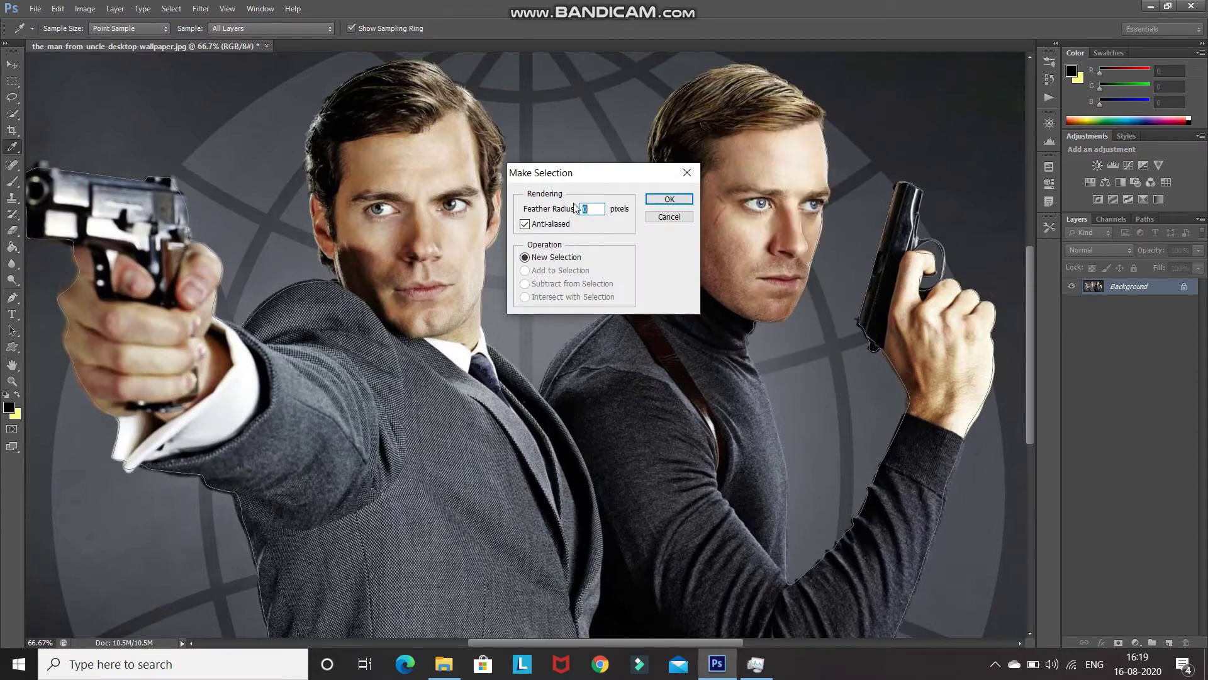
{"action": "left_click", "coordinate": [670, 199]}
{"action": "key", "text": "ctrl+minus"}
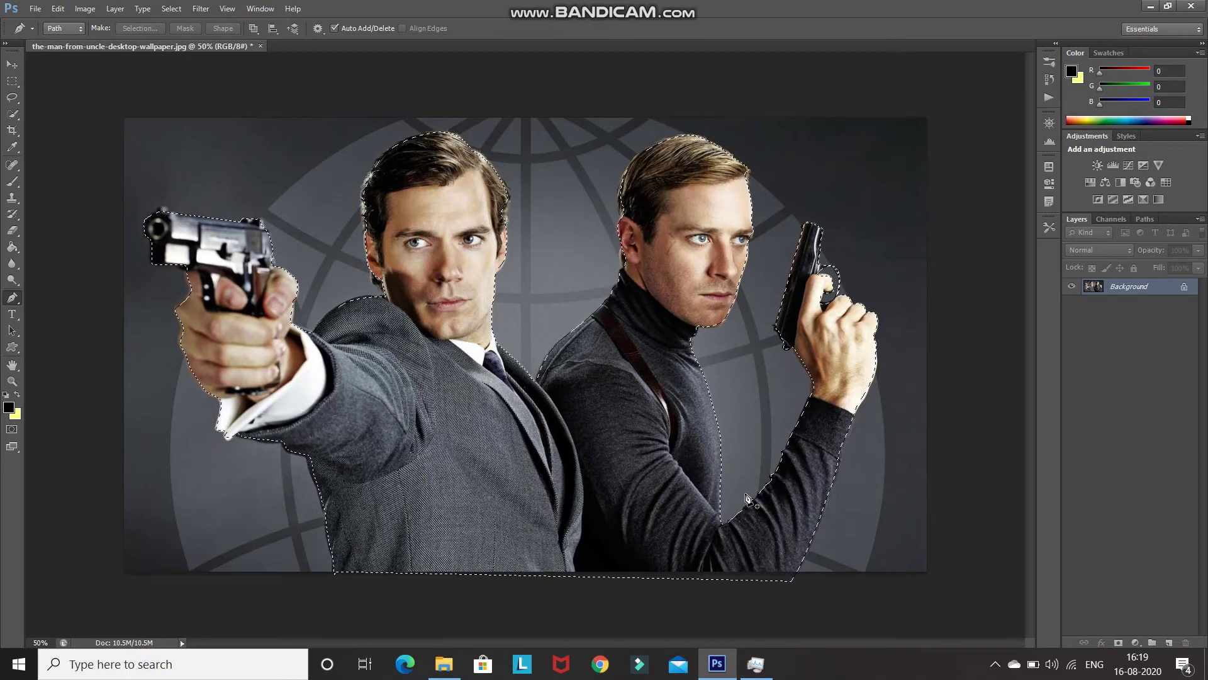
Copy the selected men onto Layer 1 and hide the Background layer.
{"action": "key", "text": "ctrl+j"}
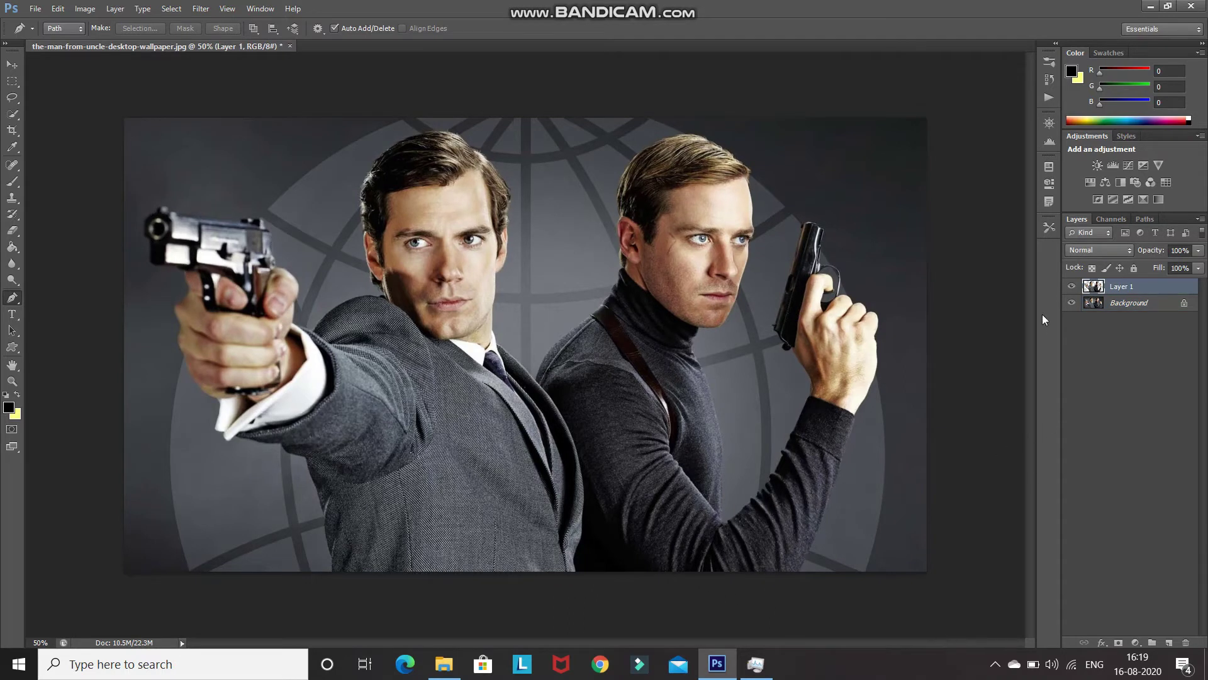
{"action": "left_click", "coordinate": [1071, 303]}
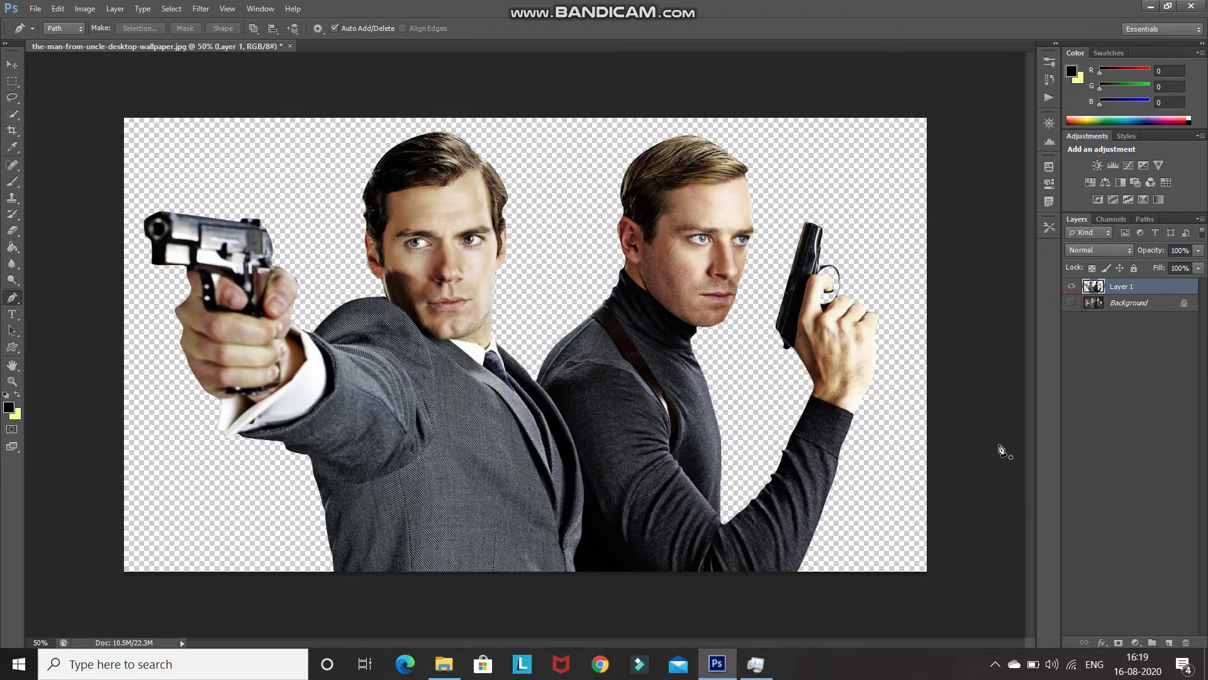
{"action": "left_click", "coordinate": [1139, 302]}
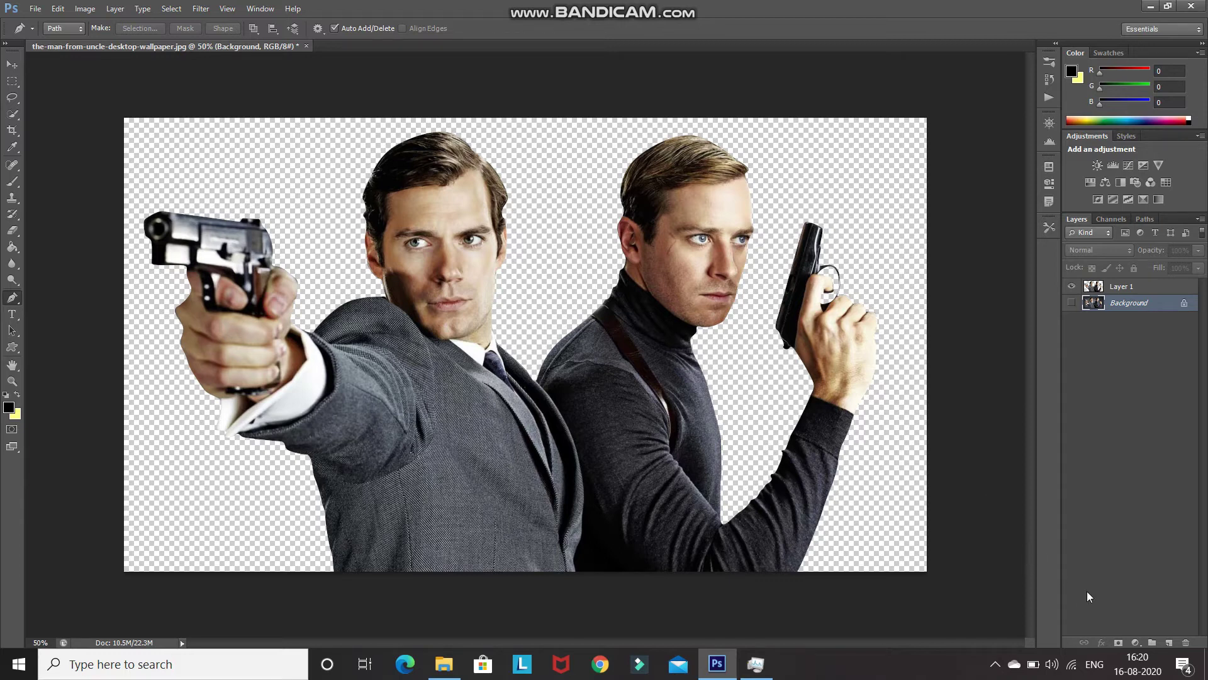
Add a white Solid Color fill layer beneath the cut-out men.
{"action": "left_click", "coordinate": [1135, 642]}
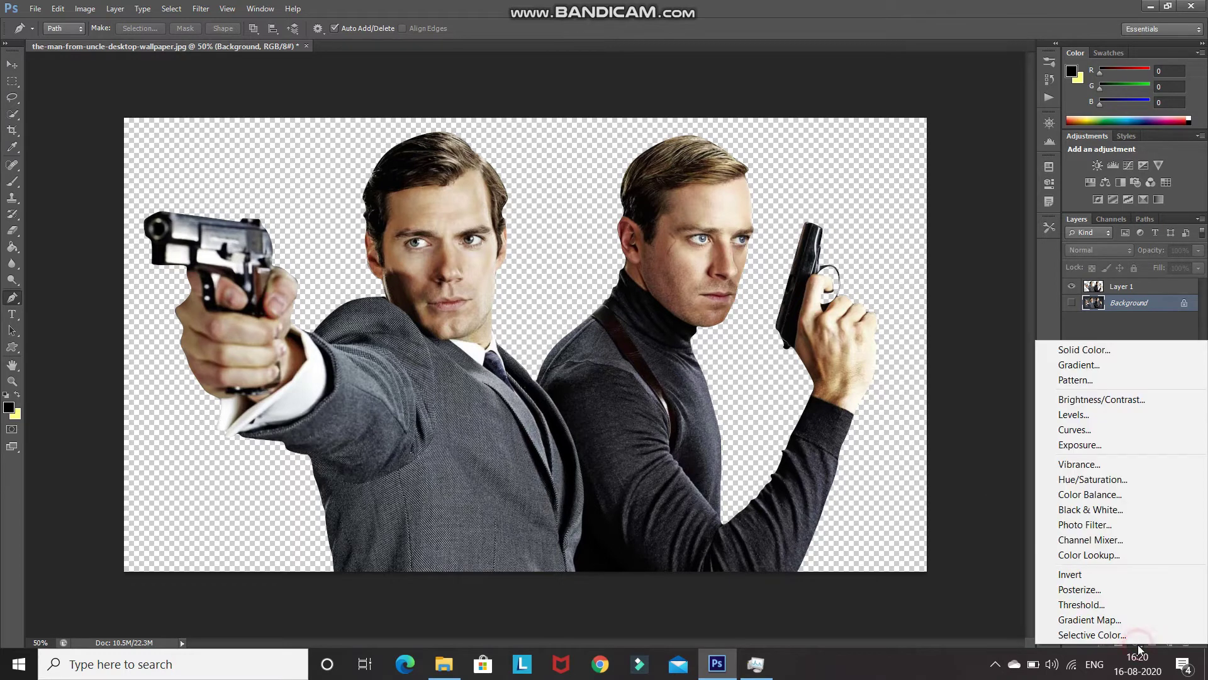
{"action": "left_click", "coordinate": [1109, 351]}
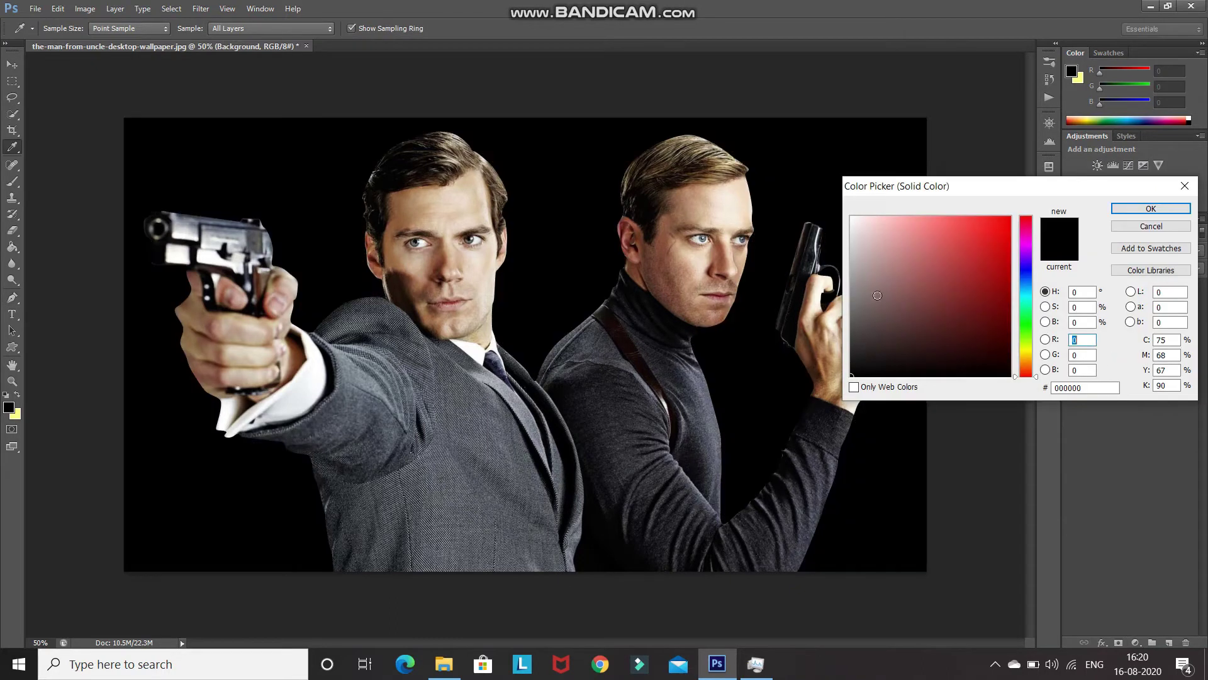
{"action": "left_click_drag", "start_coordinate": [877, 295], "coordinate": [872, 257]}
{"action": "left_click_drag", "start_coordinate": [847, 182], "coordinate": [847, 182]}
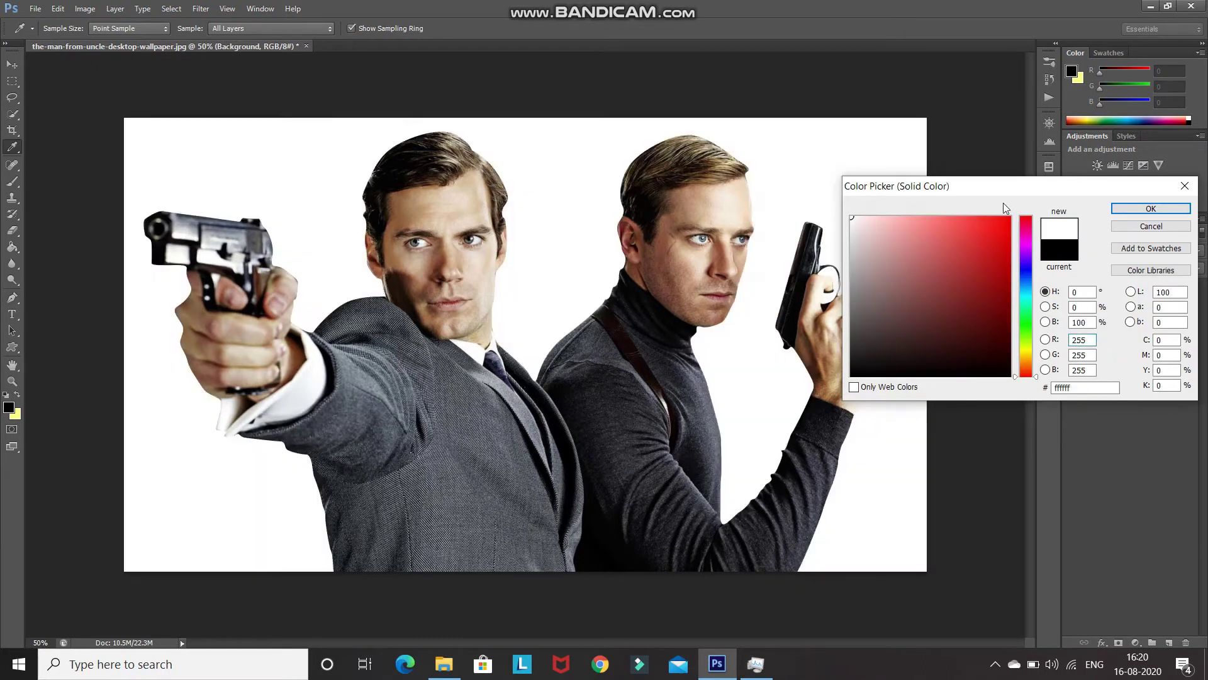
{"action": "left_click", "coordinate": [1131, 214]}
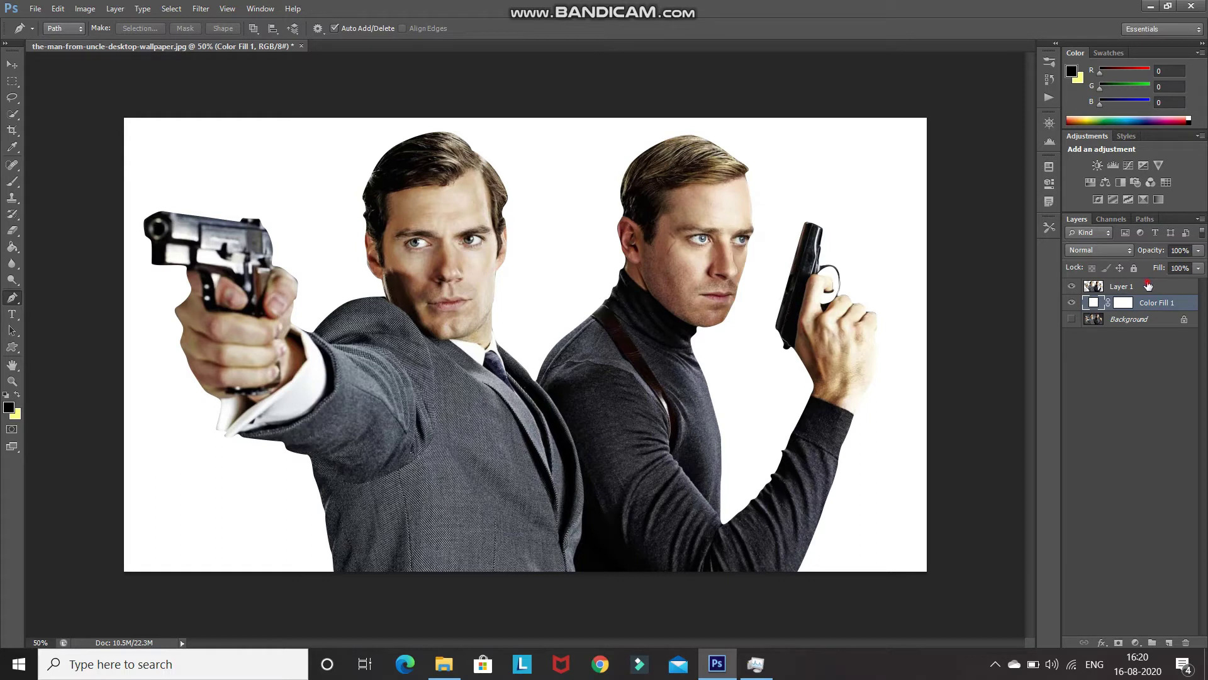
Convert Layer 1 into a smart object.
{"action": "left_click", "coordinate": [1148, 286]}
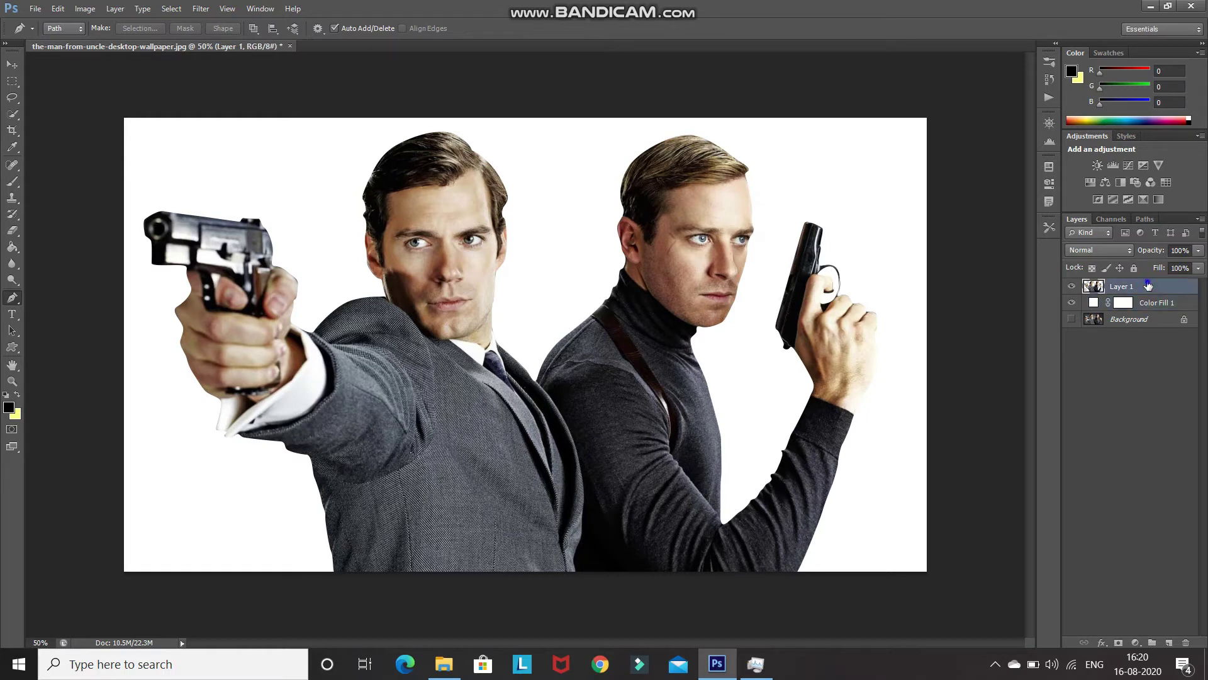
{"action": "right_click", "coordinate": [1148, 286]}
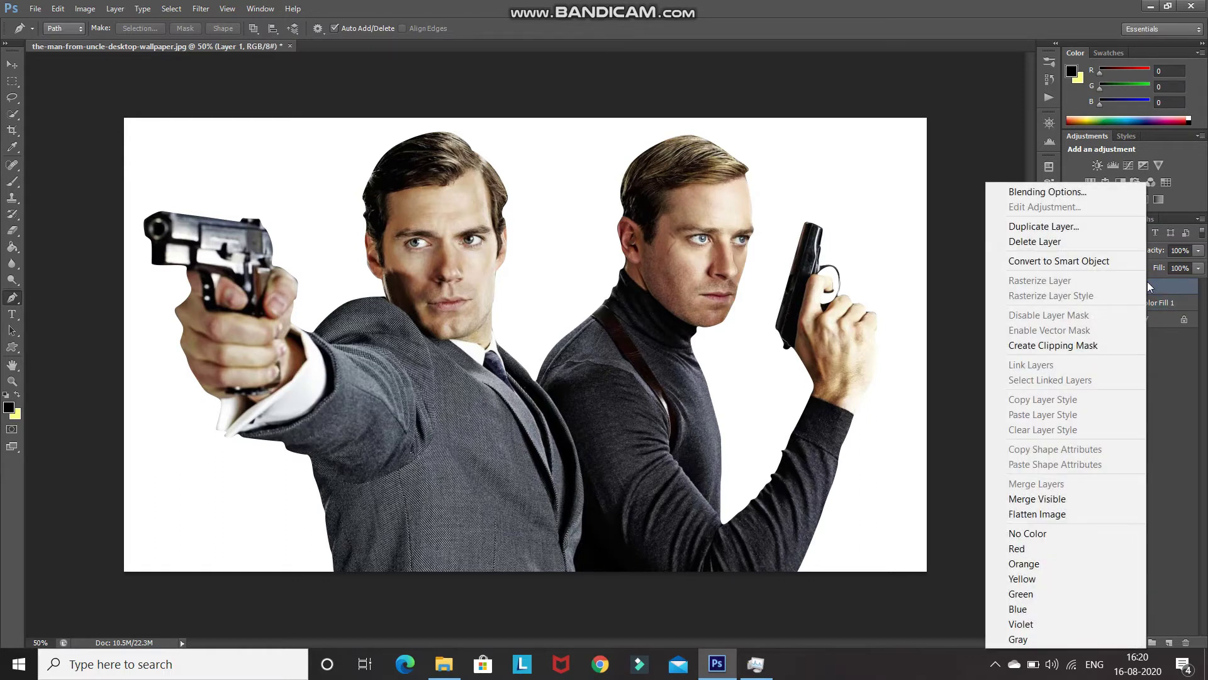
{"action": "left_click", "coordinate": [1044, 260]}
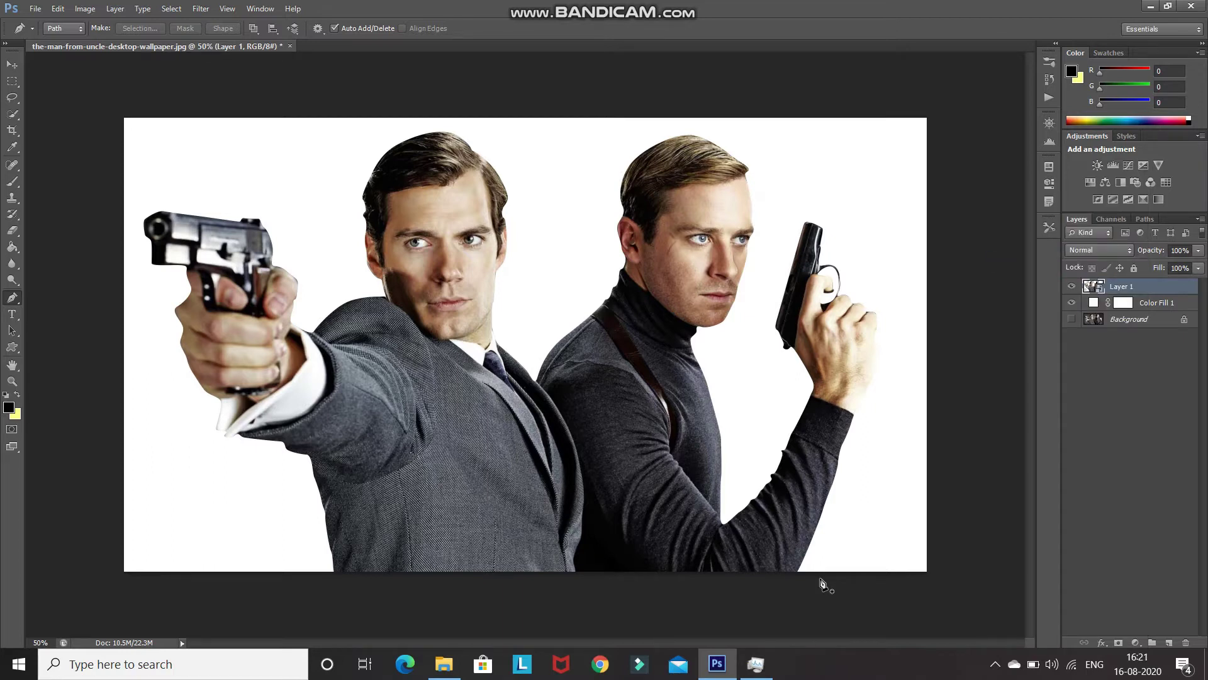
Apply a Shadows/Highlights adjustment to Layer 1 to lift the men's shadows.
{"action": "left_click", "coordinate": [80, 13]}
{"action": "mouse_move", "coordinate": [89, 51]}
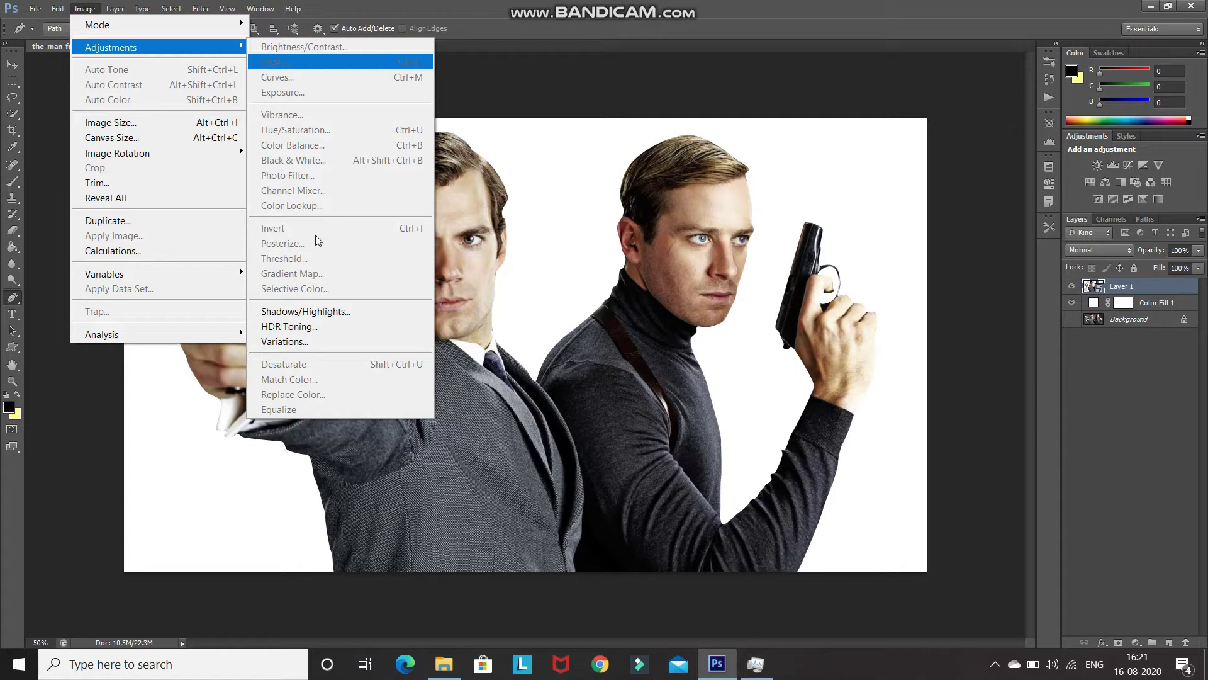
{"action": "left_click", "coordinate": [308, 312]}
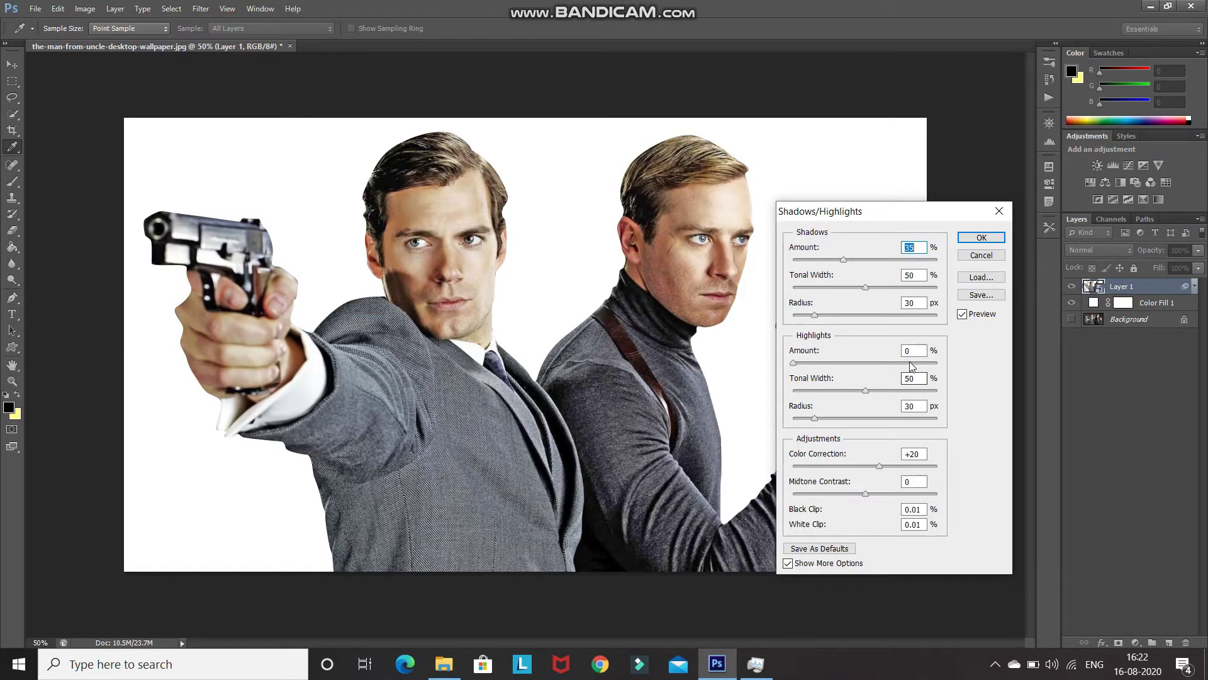
{"action": "left_click", "coordinate": [975, 237]}
{"action": "key", "text": "p"}
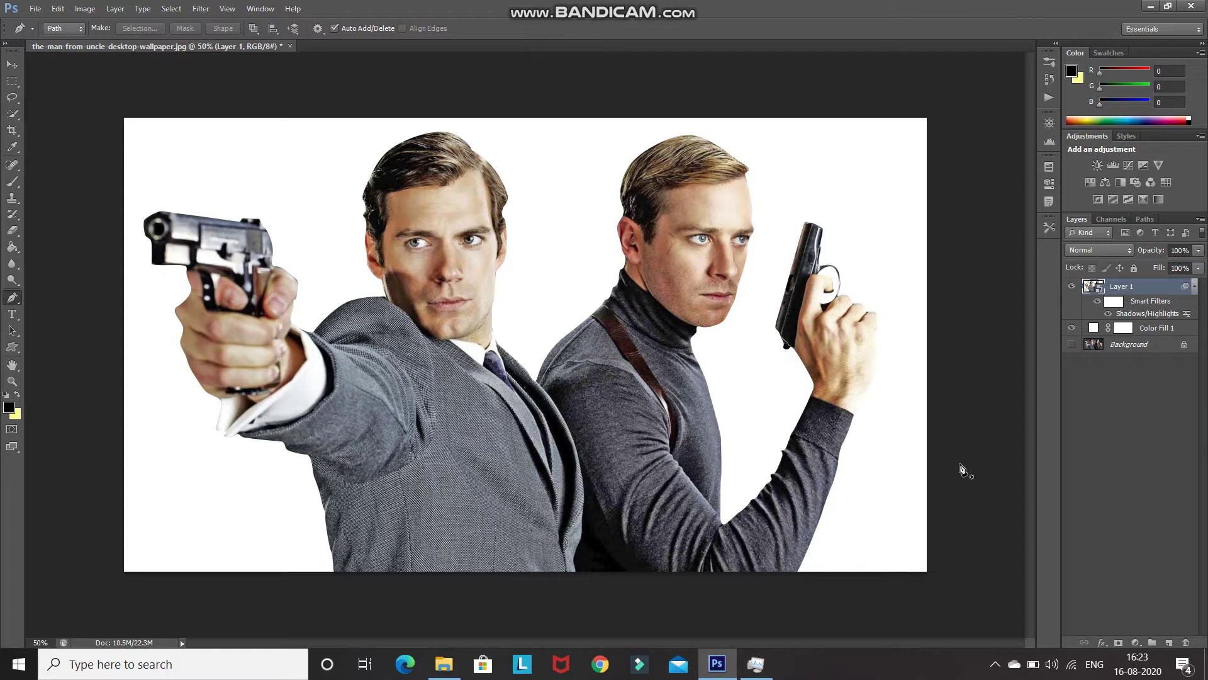
Apply the Artistic Poster Edges filter with Posterization 3 from the Filter Gallery.
{"action": "left_click", "coordinate": [199, 9]}
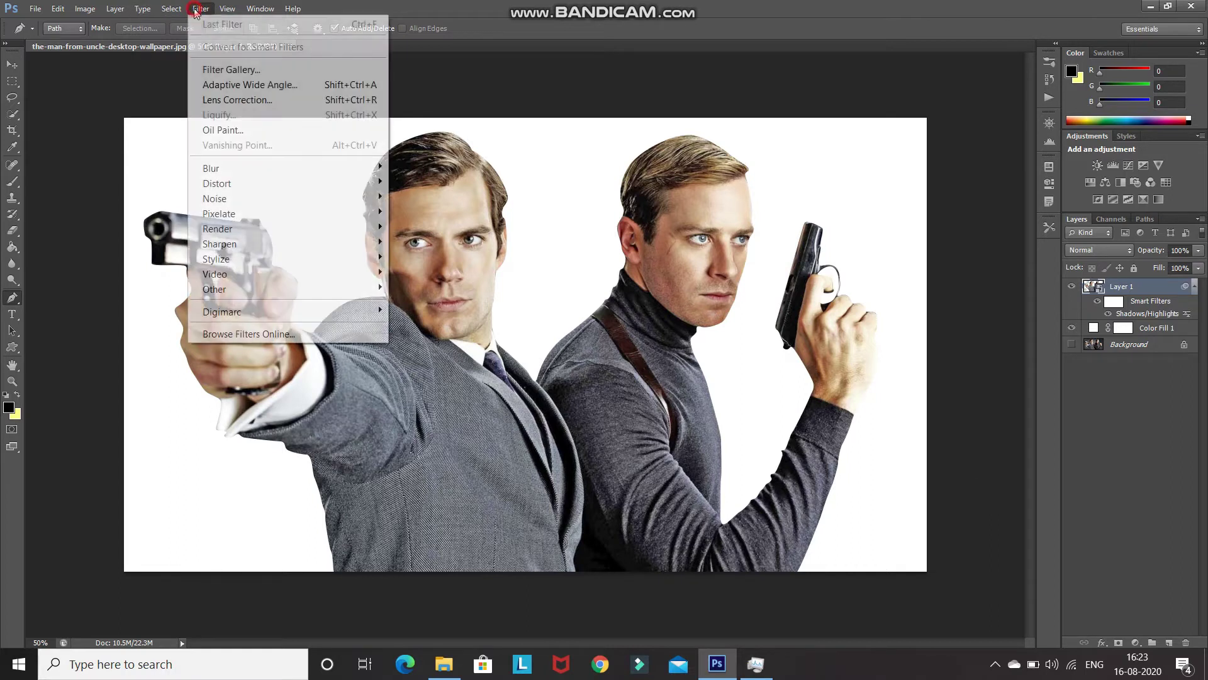
{"action": "left_click", "coordinate": [207, 70]}
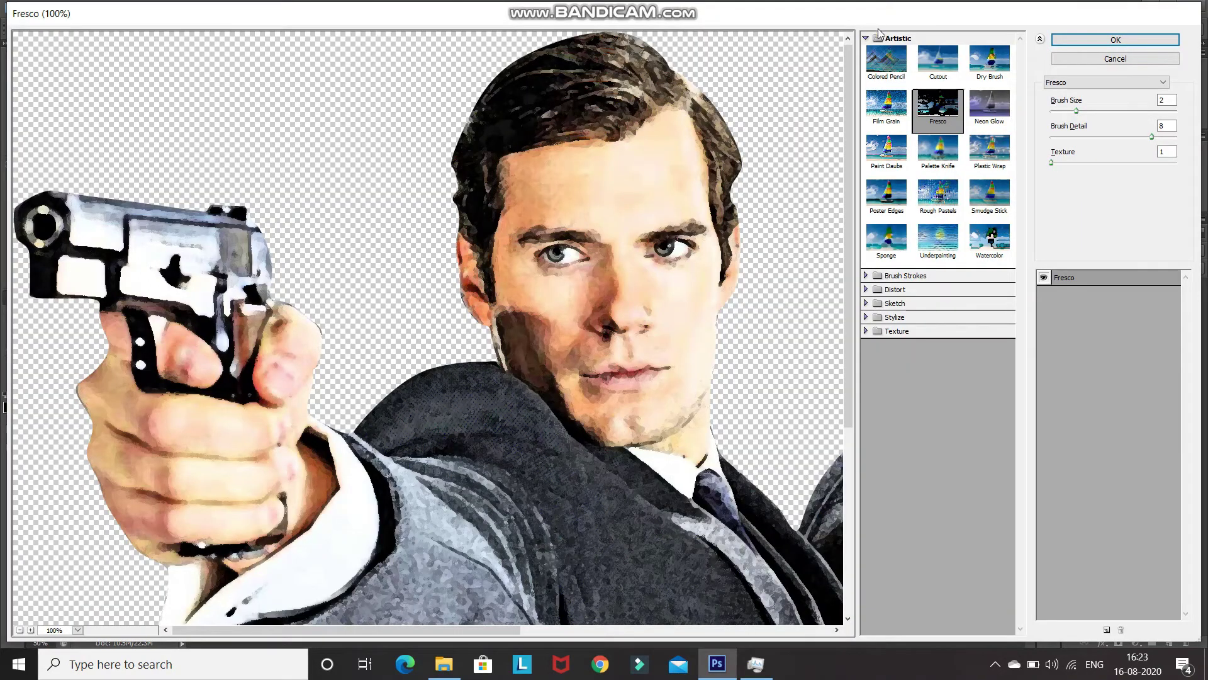
{"action": "left_click", "coordinate": [870, 39]}
{"action": "left_click", "coordinate": [870, 39]}
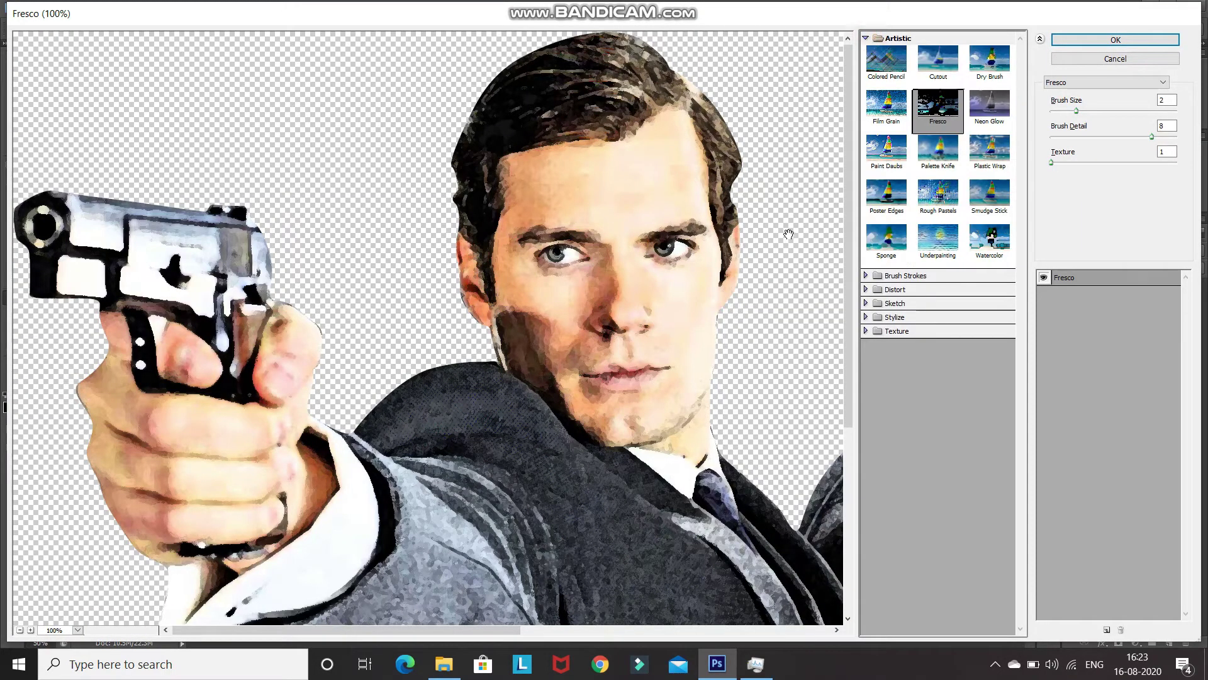
{"action": "left_click", "coordinate": [880, 202]}
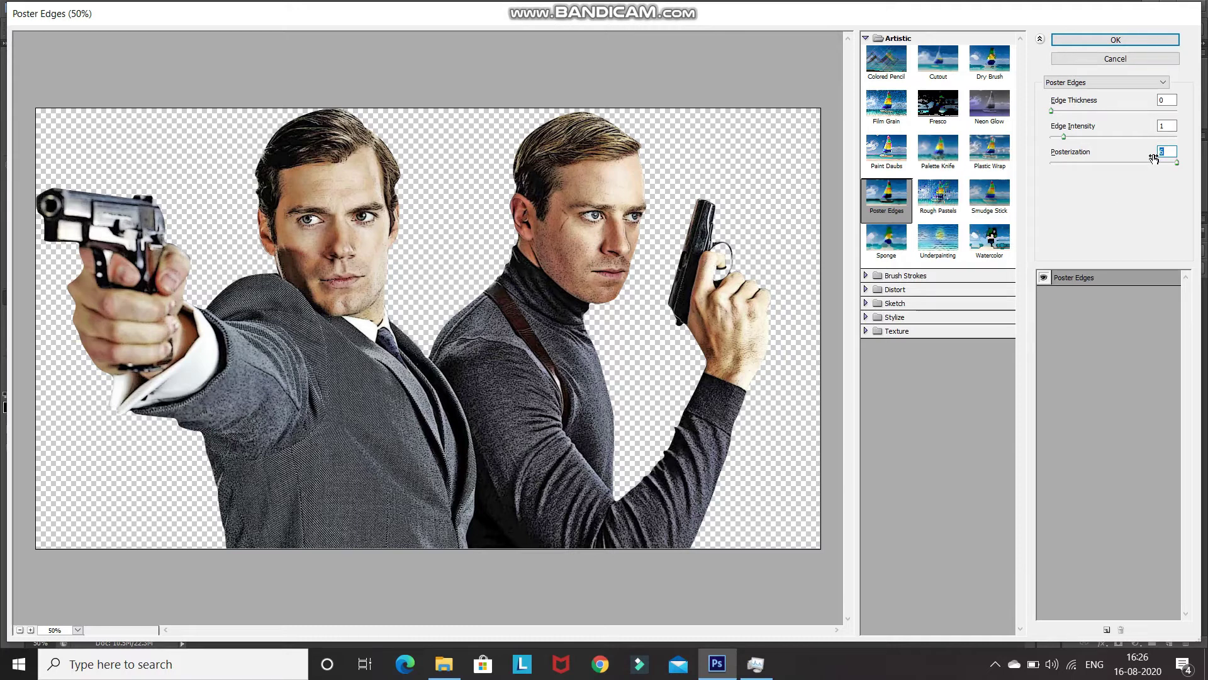
{"action": "type", "text": "3"}
{"action": "left_click", "coordinate": [1082, 42]}
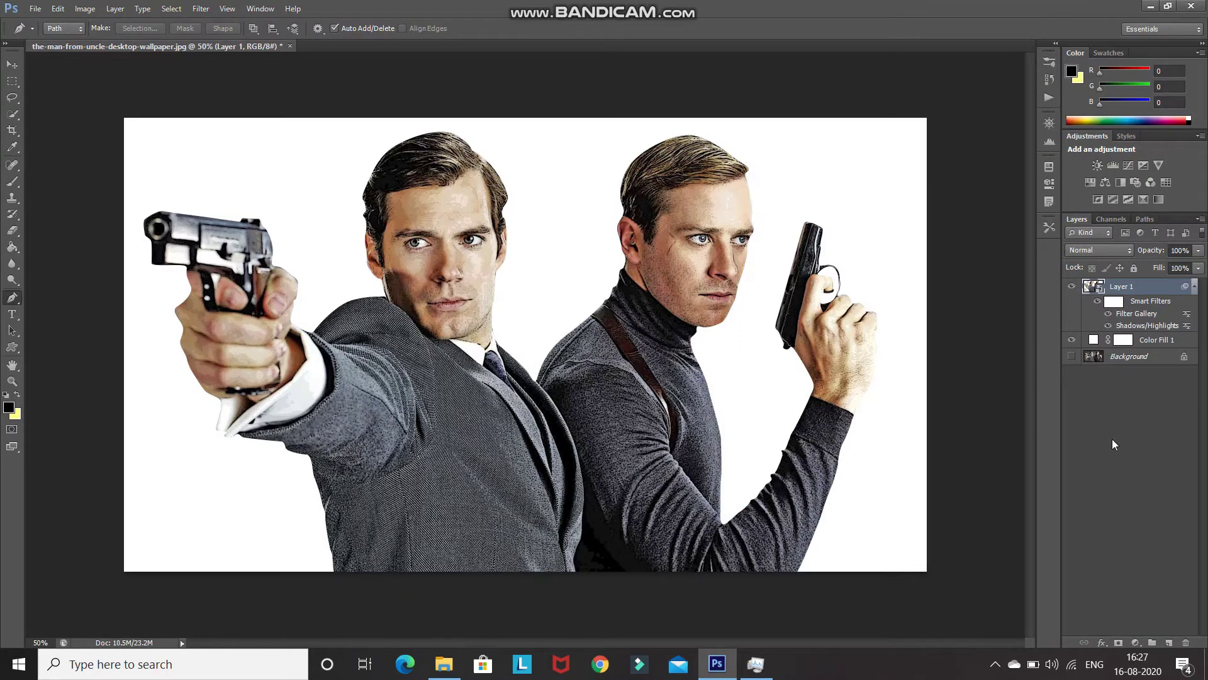
Set the Filter Gallery smart filter's blending opacity to 50%.
{"action": "left_click", "coordinate": [1186, 311]}
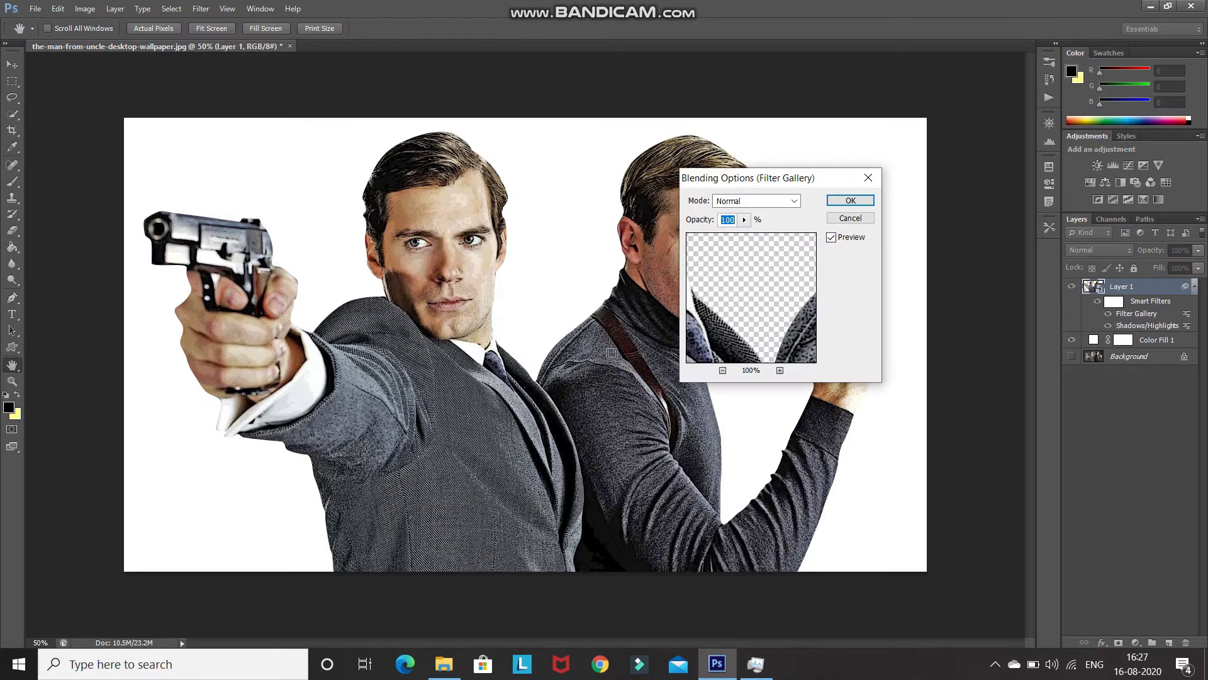
{"action": "key", "text": "BackSpace"}
{"action": "type", "text": "50"}
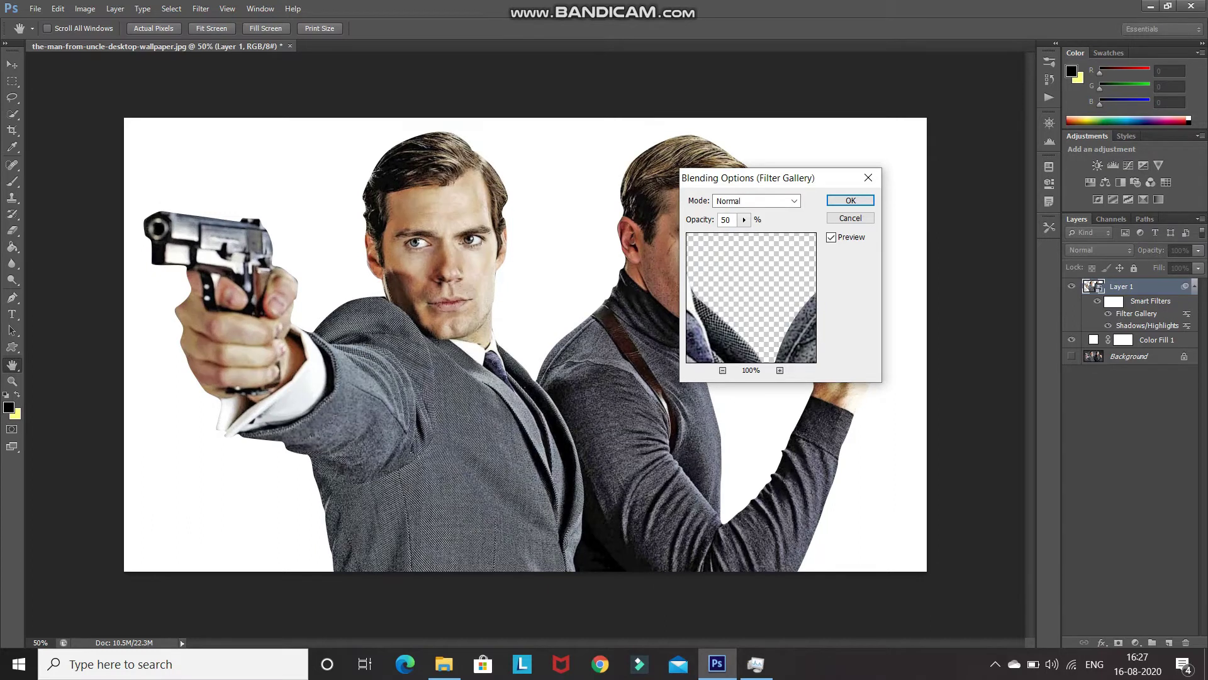
{"action": "left_click", "coordinate": [850, 200]}
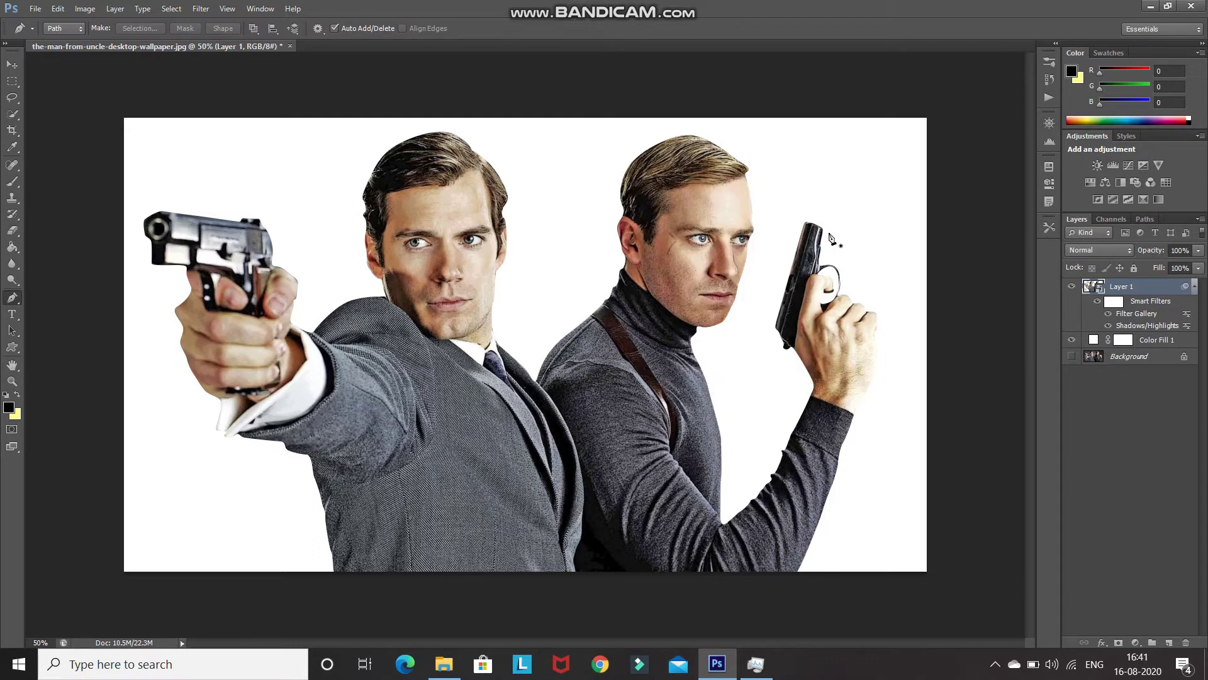
Start an Oil Paint filter with Stylization 2, Cleanliness 10 and Scale 0.1.
{"action": "left_click", "coordinate": [199, 9]}
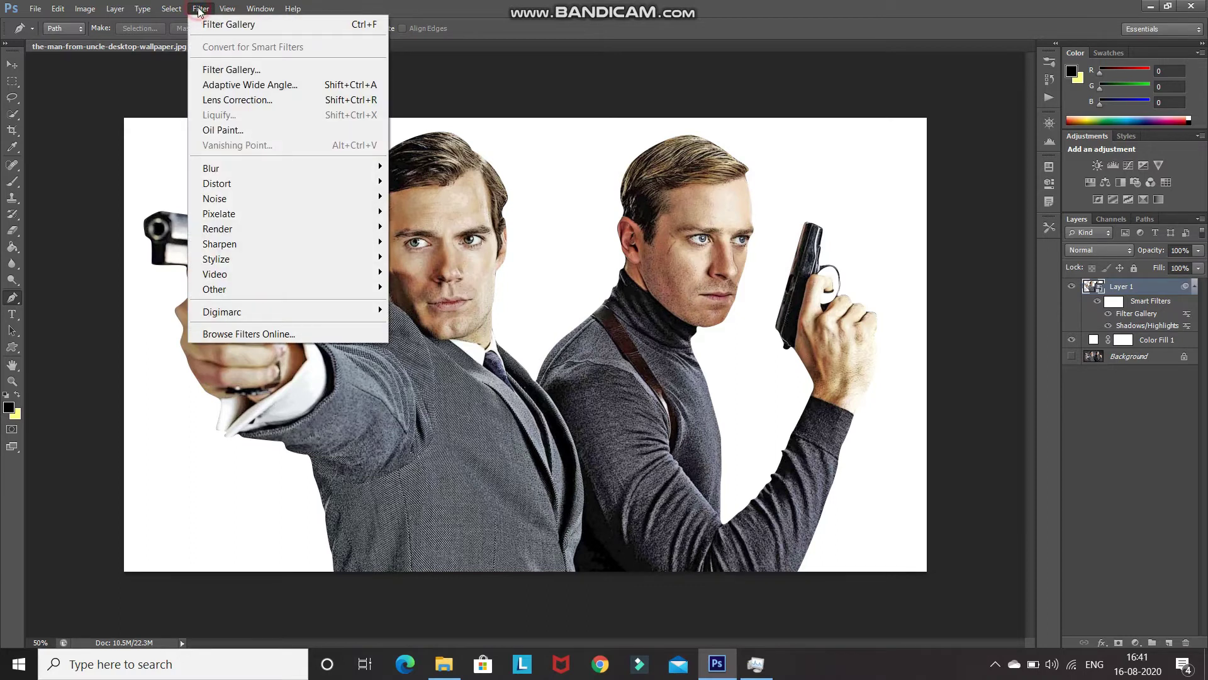
{"action": "left_click", "coordinate": [210, 130]}
{"action": "double_click", "coordinate": [1168, 99]}
{"action": "type", "text": "2"}
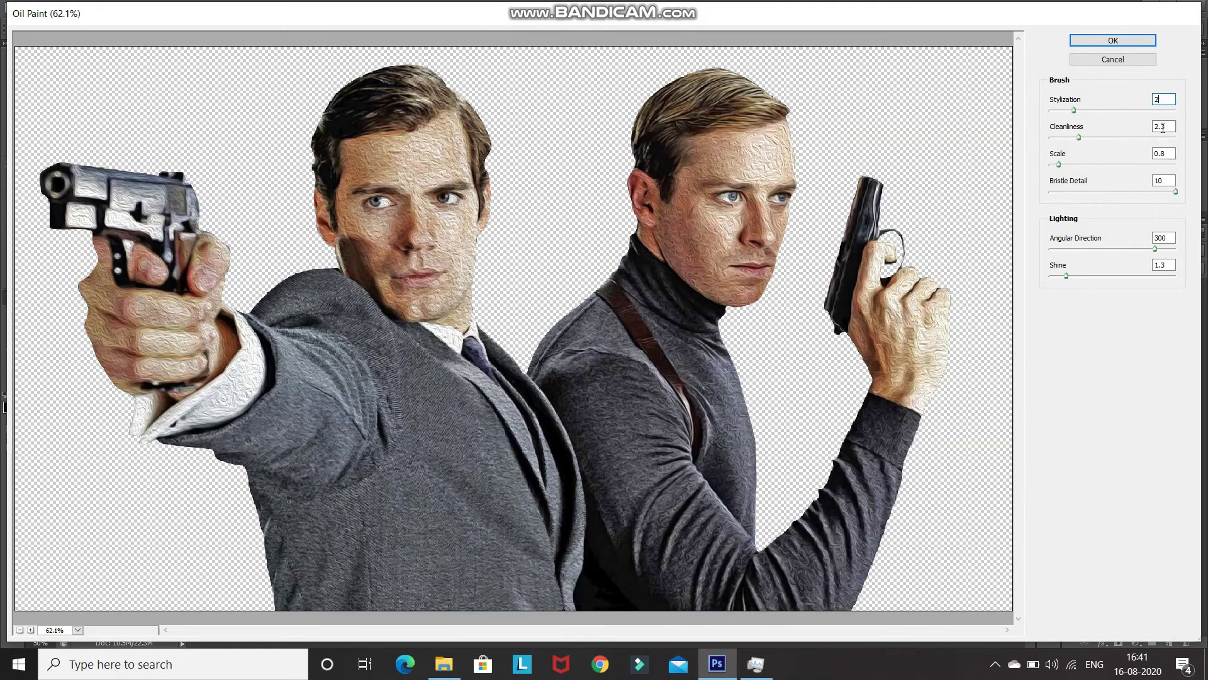
{"action": "double_click", "coordinate": [1162, 126]}
{"action": "type", "text": "210"}
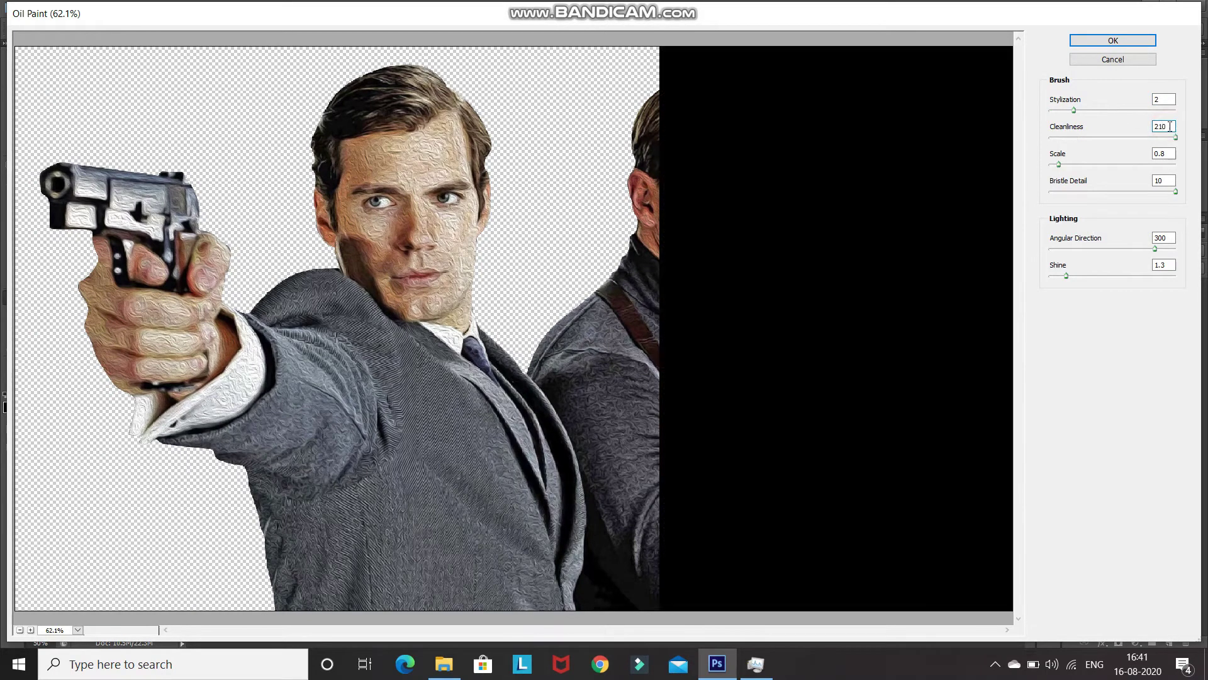
{"action": "double_click", "coordinate": [1168, 153]}
{"action": "type", "text": "0.1"}
Set Oil Paint Bristle Detail, Angular Direction and Shine to 0 and apply it.
{"action": "double_click", "coordinate": [1168, 180]}
{"action": "type", "text": "1"}
{"action": "key", "text": "BackSpace"}
{"action": "type", "text": "0"}
{"action": "double_click", "coordinate": [1168, 238]}
{"action": "type", "text": "30"}
{"action": "key", "text": "BackSpace"}
{"action": "key", "text": "BackSpace"}
{"action": "type", "text": "0"}
{"action": "double_click", "coordinate": [1168, 264]}
{"action": "type", "text": "0"}
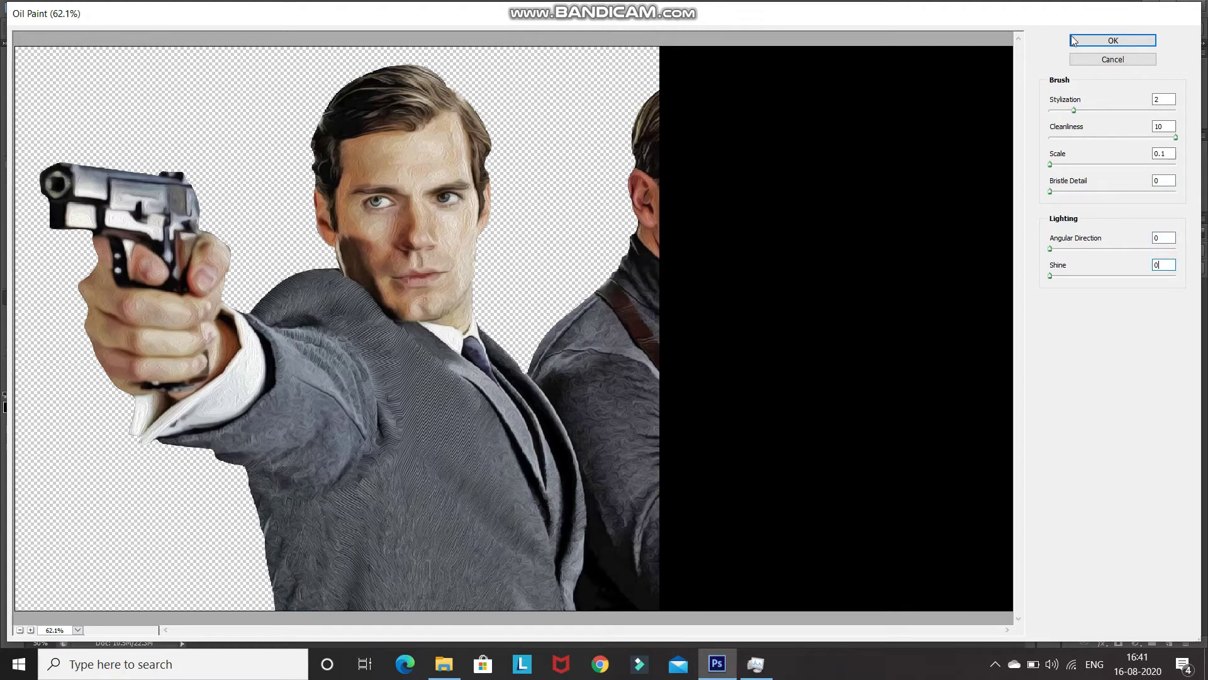
{"action": "left_click", "coordinate": [1074, 40]}
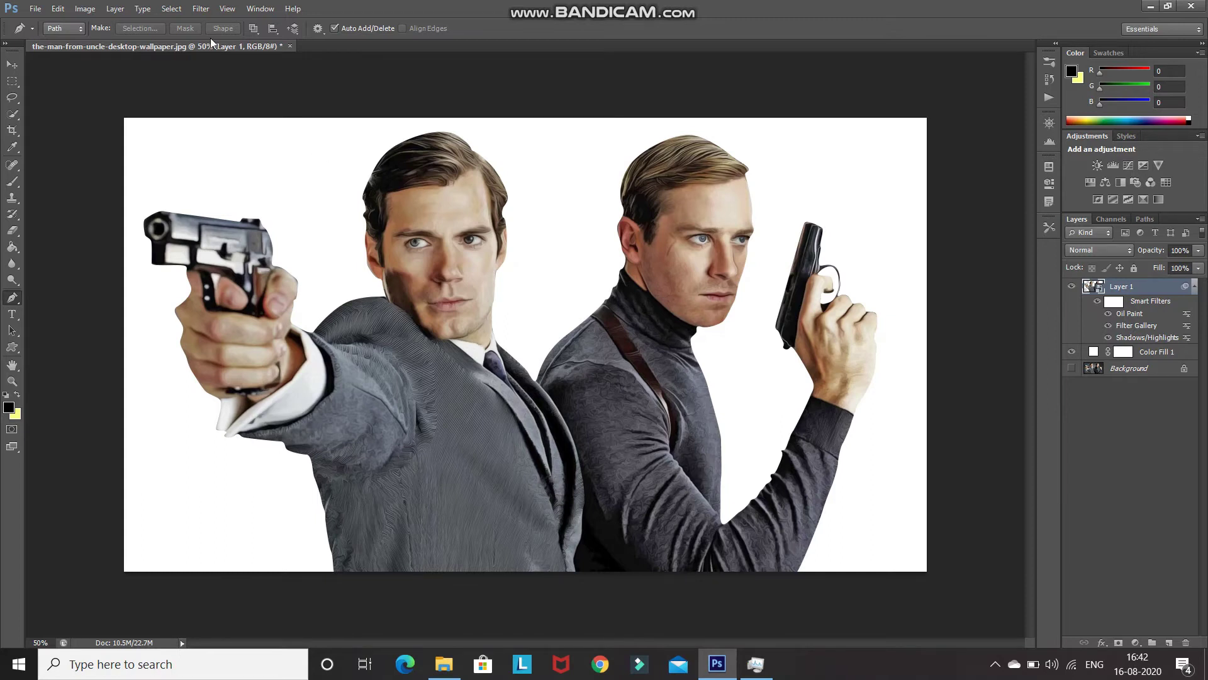
Apply Noise > Reduce Noise to Layer 1 with Preserve Details at 0%.
{"action": "left_click", "coordinate": [199, 10]}
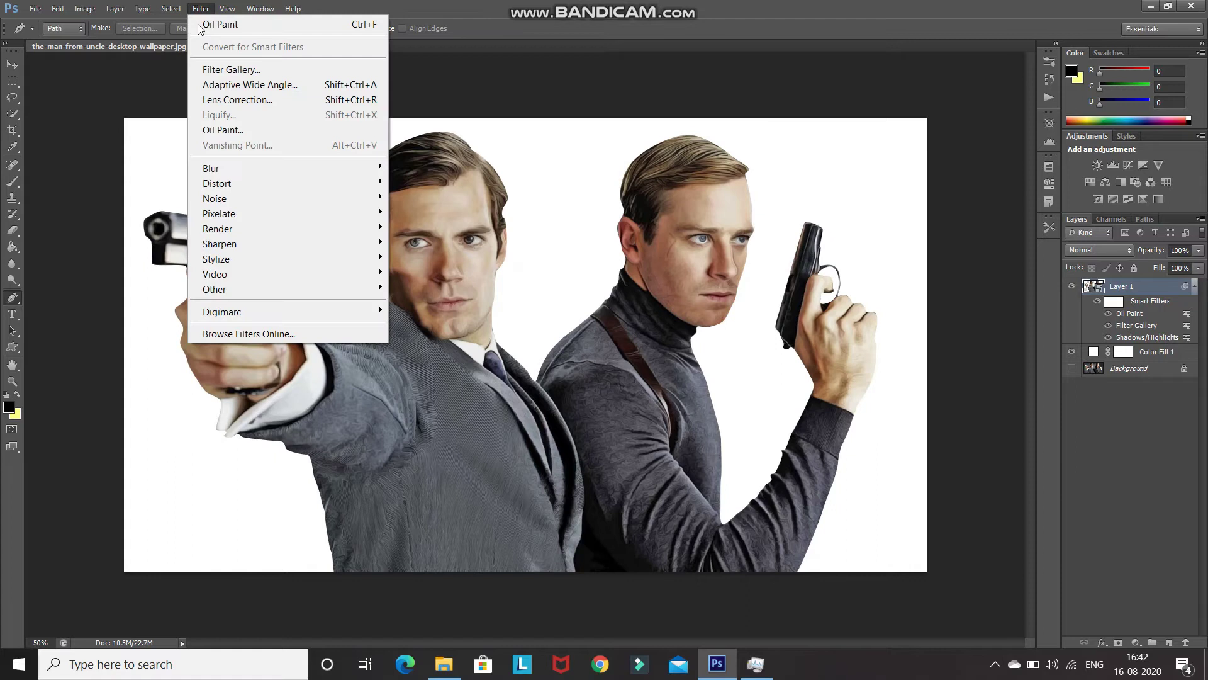
{"action": "mouse_move", "coordinate": [216, 200]}
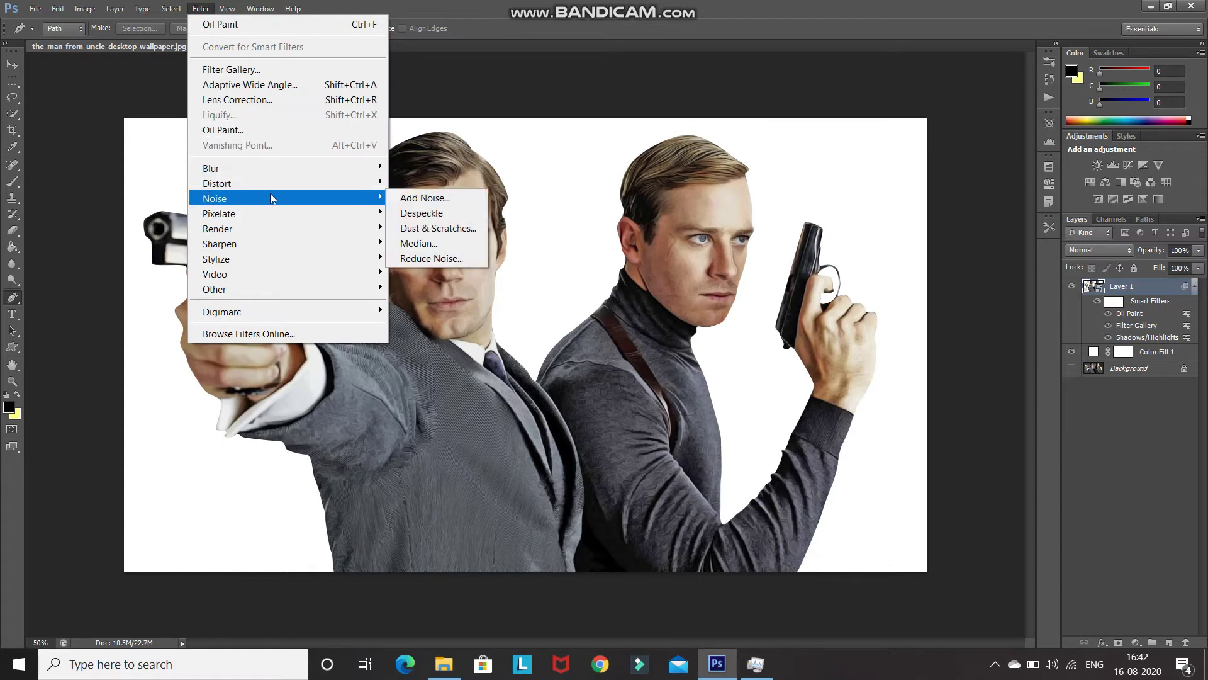
{"action": "left_click", "coordinate": [432, 259]}
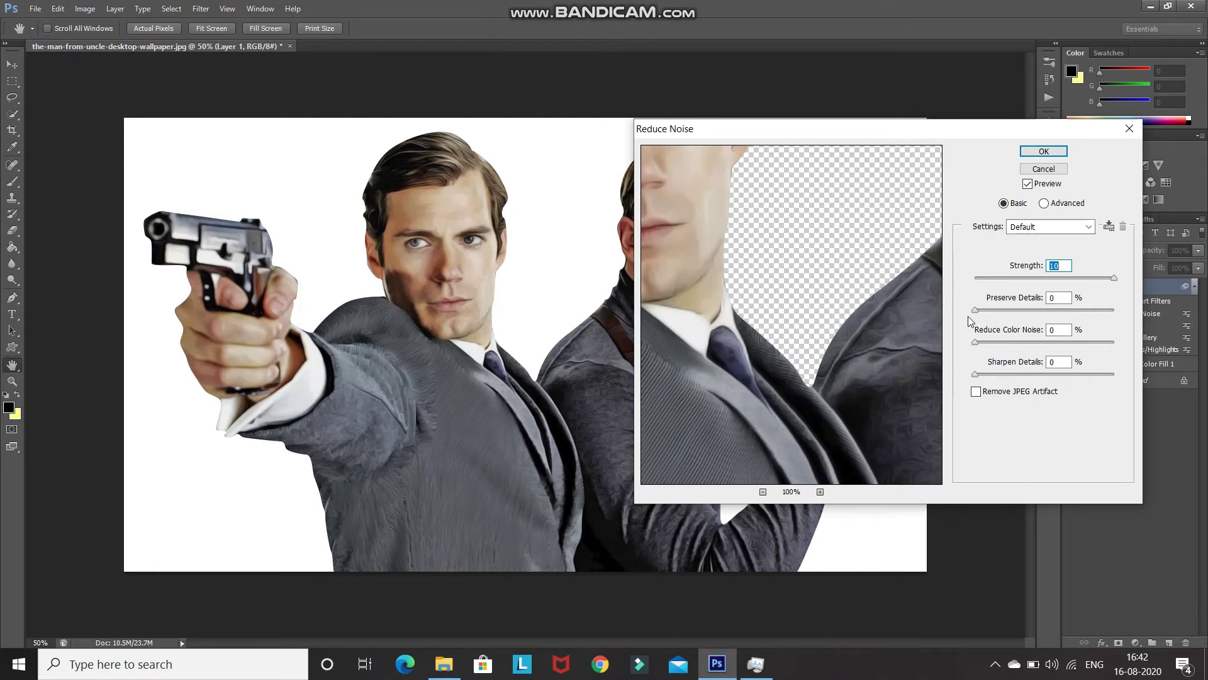
{"action": "left_click", "coordinate": [1043, 152]}
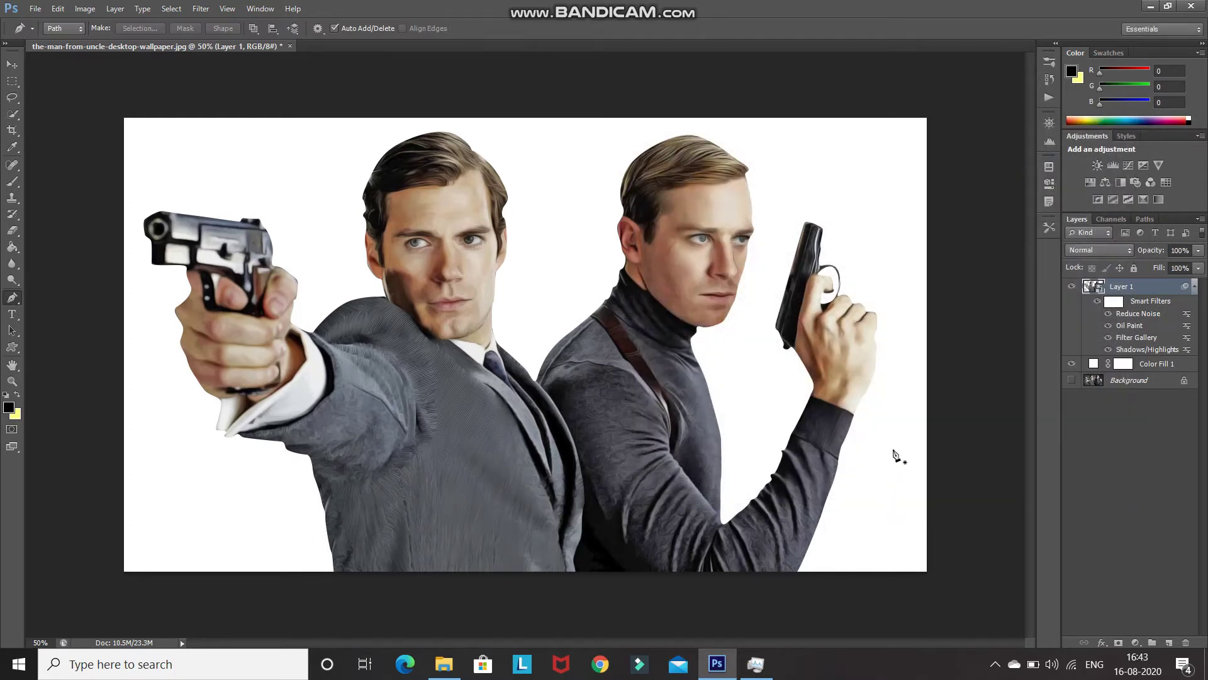
Apply Unsharp Mask at Amount 80%, Radius 4.0 pixels, Threshold 0, checking the preview.
{"action": "left_click", "coordinate": [201, 9]}
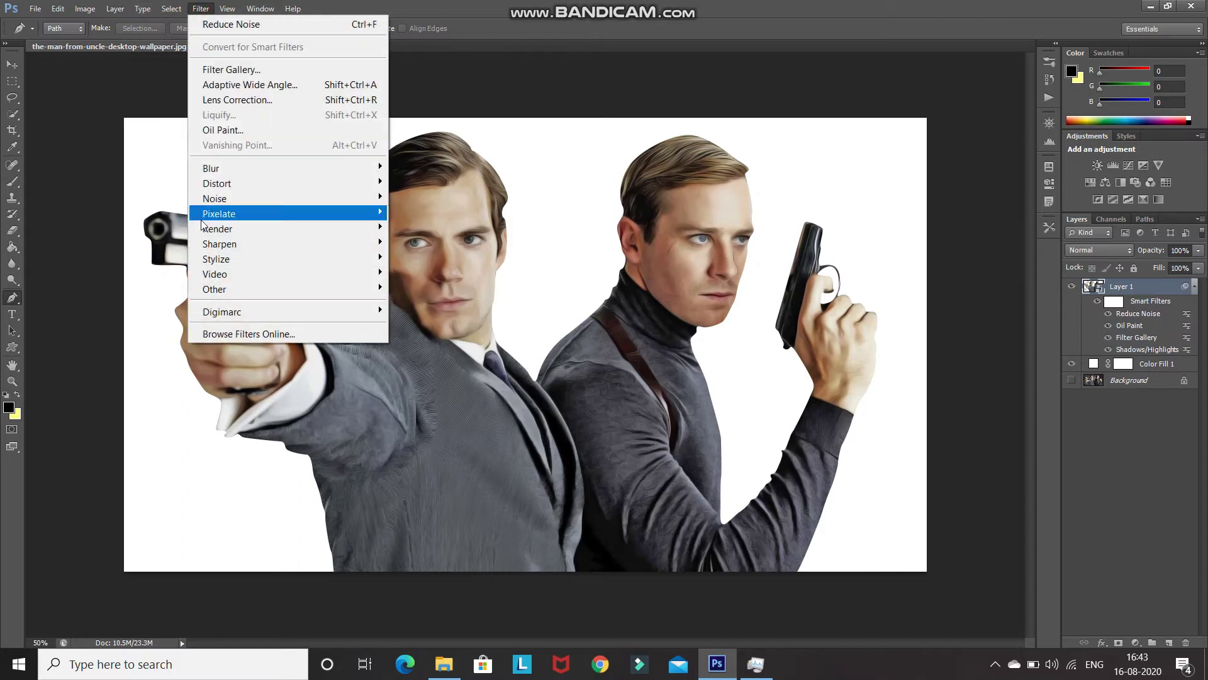
{"action": "mouse_move", "coordinate": [291, 245]}
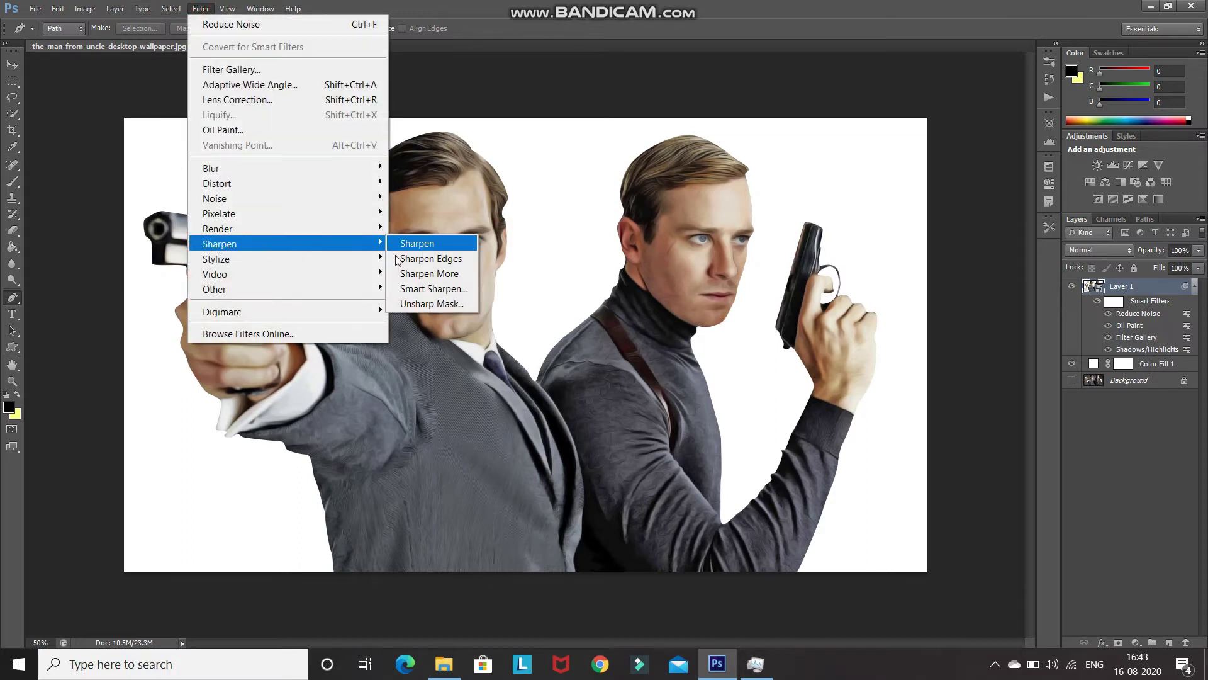
{"action": "left_click", "coordinate": [403, 305]}
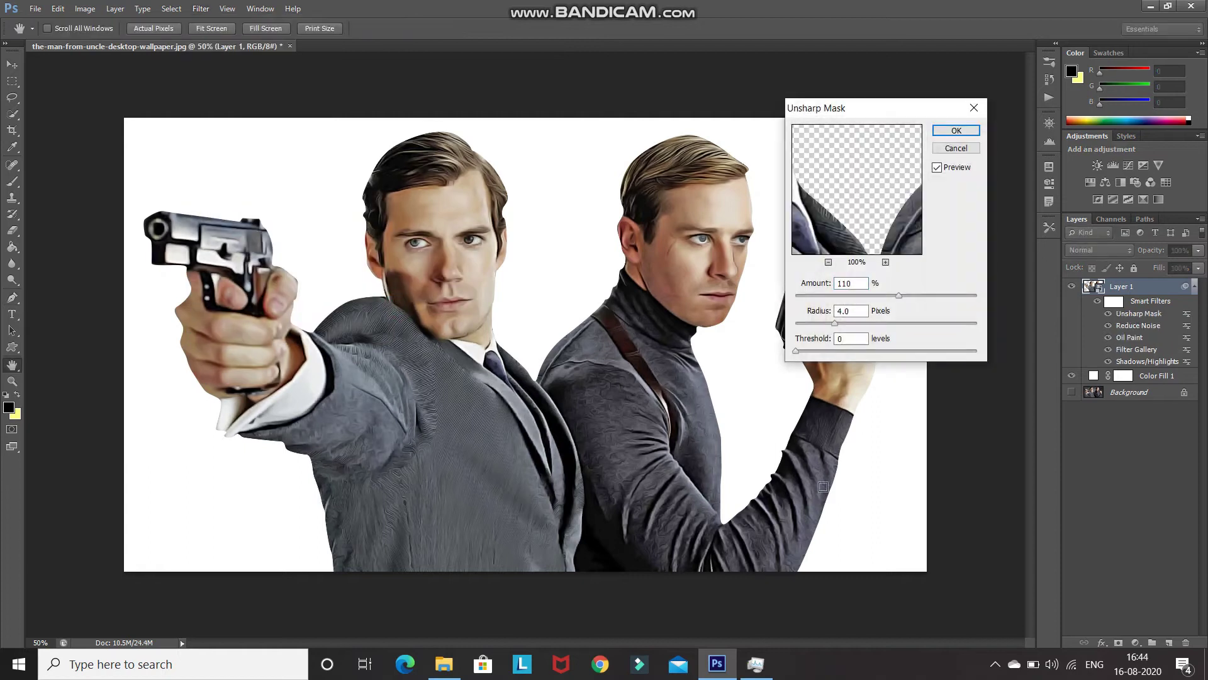
{"action": "left_click", "coordinate": [850, 283]}
{"action": "key", "text": "BackSpace"}
{"action": "key", "text": "BackSpace"}
{"action": "key", "text": "BackSpace"}
{"action": "type", "text": "80"}
{"action": "left_click", "coordinate": [938, 168]}
{"action": "left_click", "coordinate": [937, 168]}
{"action": "left_click", "coordinate": [964, 129]}
{"action": "key", "text": "p"}
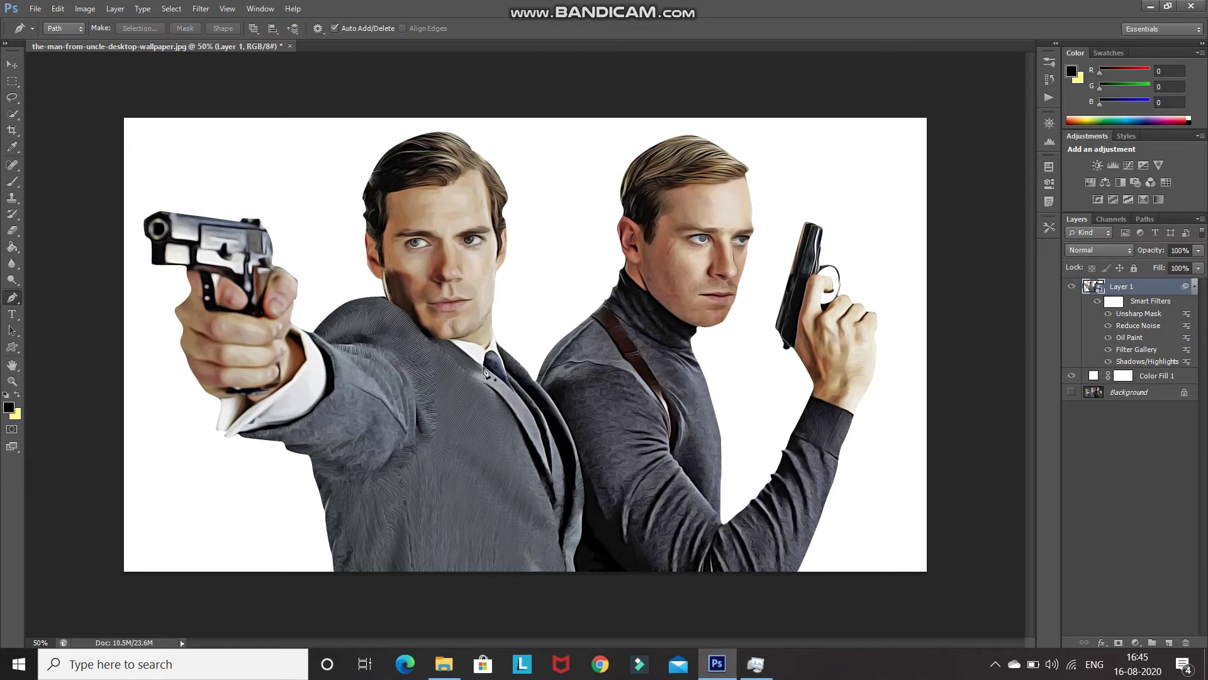
Apply Surface Blur with Radius 10 pixels and Threshold 10 levels, checking the preview.
{"action": "left_click", "coordinate": [202, 9]}
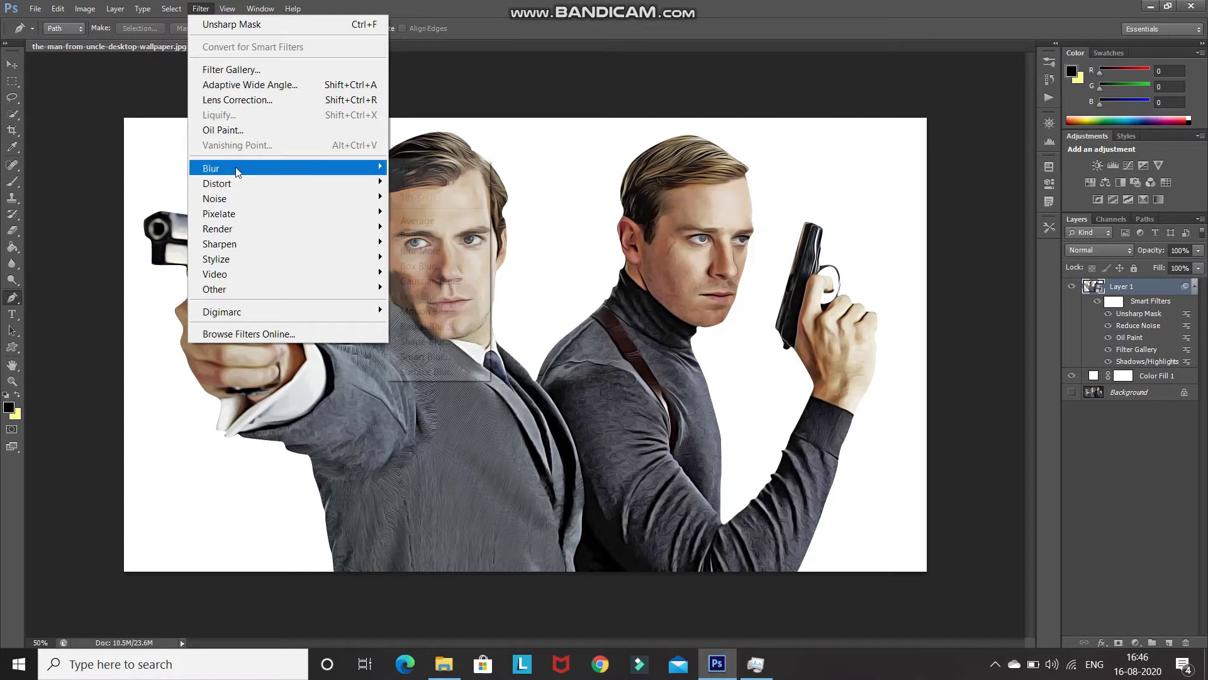
{"action": "mouse_move", "coordinate": [239, 169]}
{"action": "left_click", "coordinate": [428, 371]}
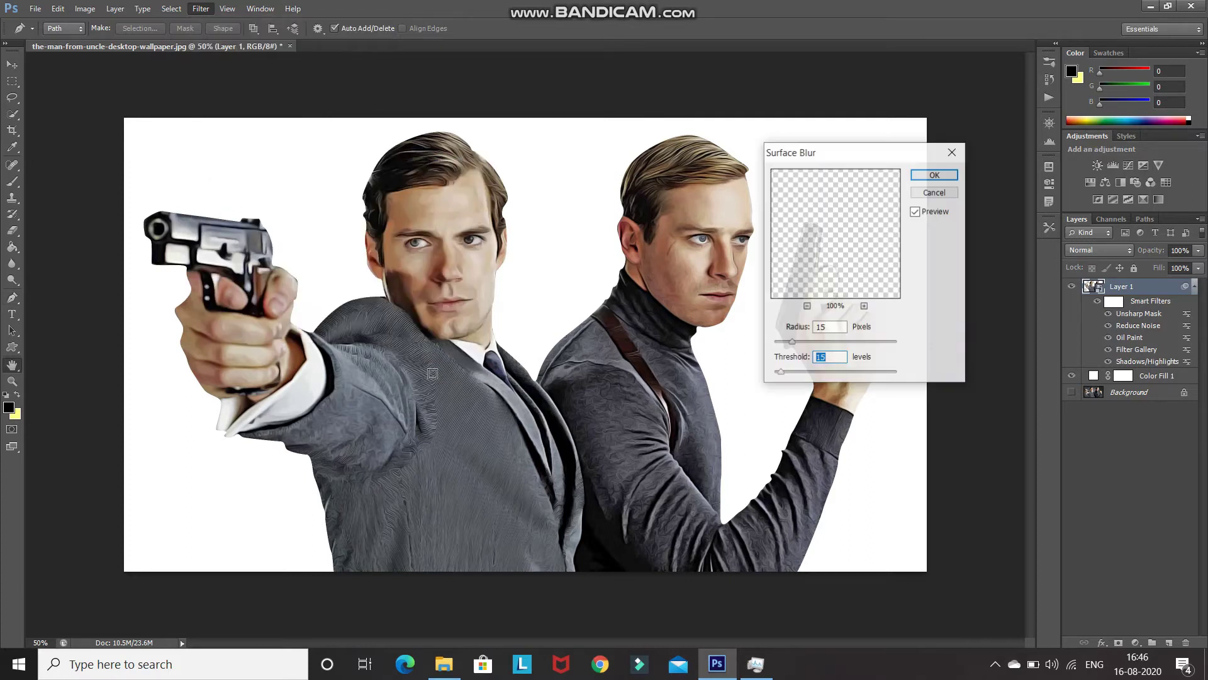
{"action": "key", "text": "Tab"}
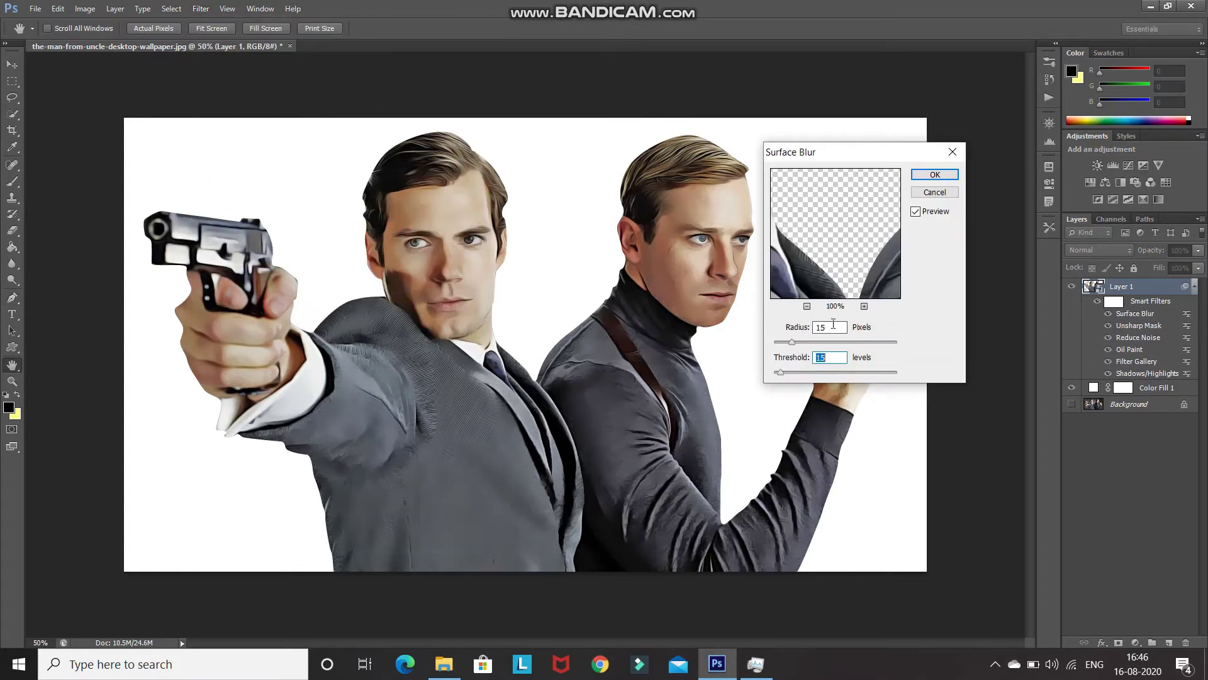
{"action": "double_click", "coordinate": [829, 326]}
{"action": "type", "text": "1"}
{"action": "double_click", "coordinate": [829, 357]}
{"action": "type", "text": "10"}
{"action": "left_click", "coordinate": [917, 215]}
{"action": "left_click", "coordinate": [916, 215]}
{"action": "left_click", "coordinate": [931, 176]}
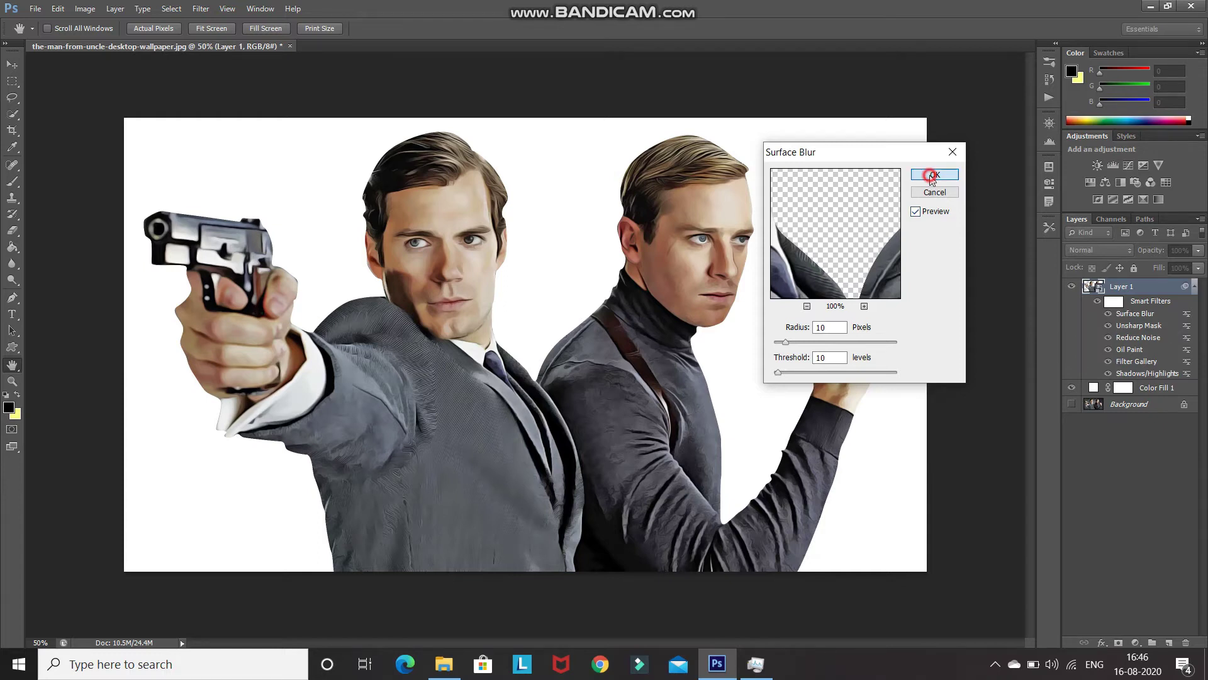
{"action": "key", "text": "p"}
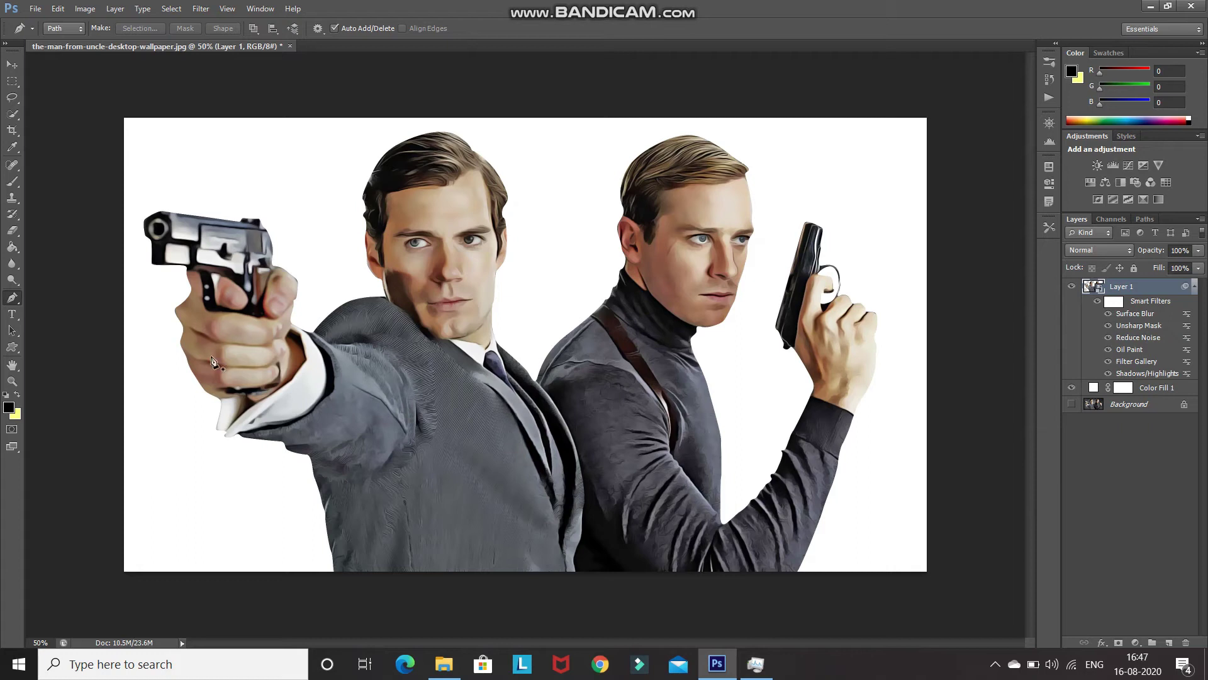
Apply the Artistic Cutout filter with Levels 6, Edge Simplicity 4, Edge Fidelity 2.
{"action": "left_click", "coordinate": [200, 8]}
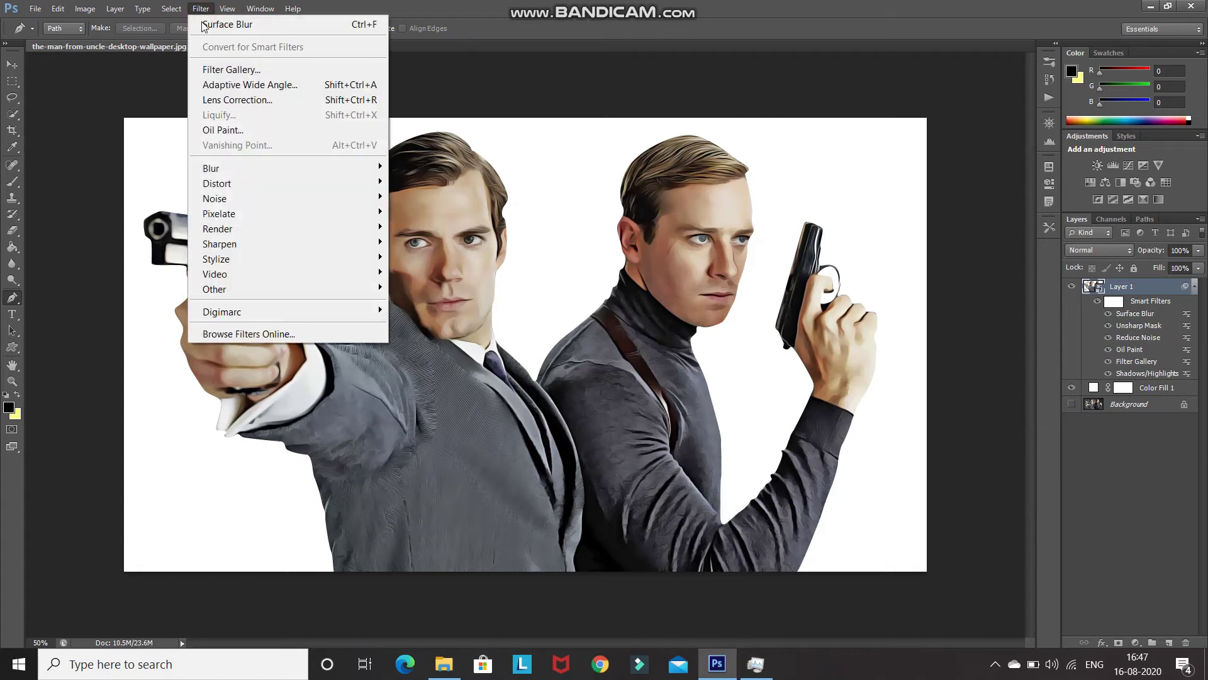
{"action": "left_click", "coordinate": [208, 69]}
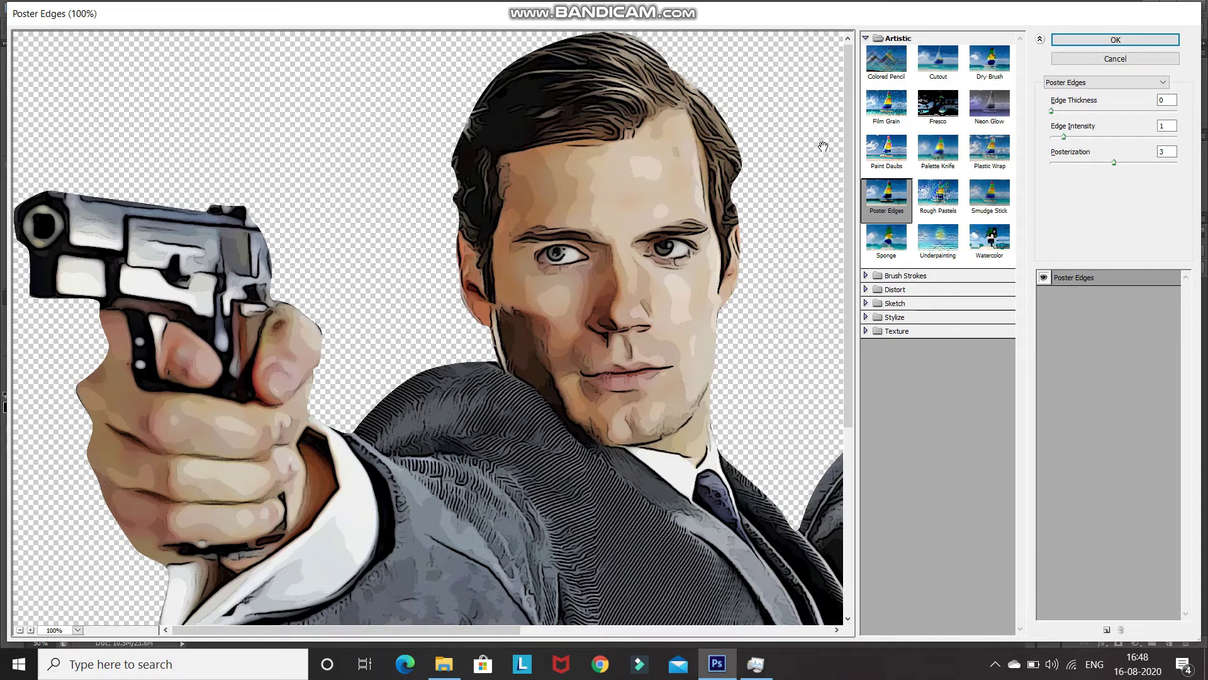
{"action": "left_click", "coordinate": [934, 69]}
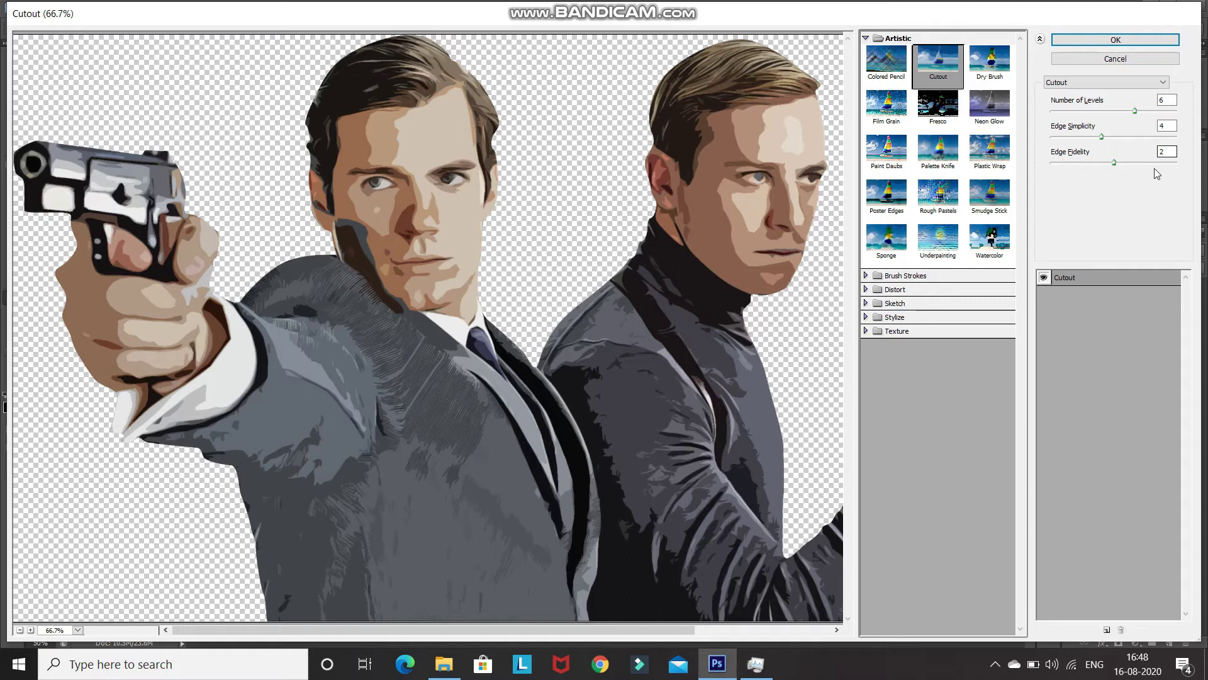
{"action": "left_click", "coordinate": [1107, 40]}
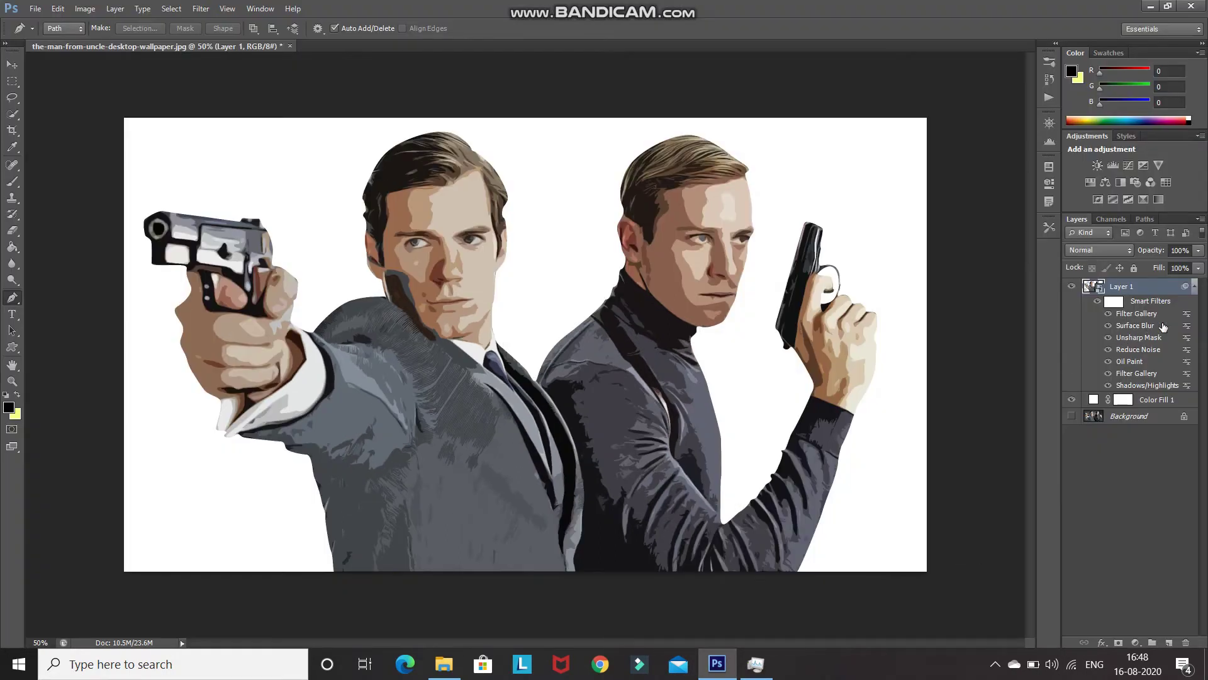
Set the Filter Gallery effect's blending options to Soft Light mode and 60% opacity.
{"action": "double_click", "coordinate": [1187, 316]}
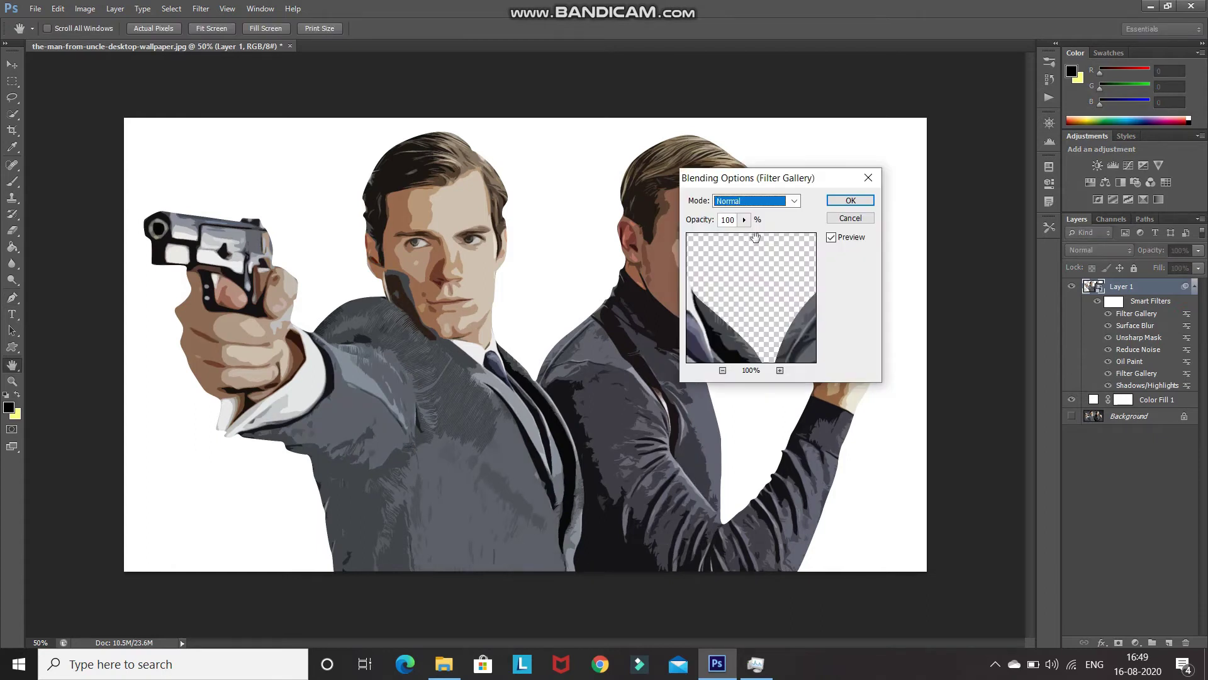
{"action": "left_click", "coordinate": [794, 200]}
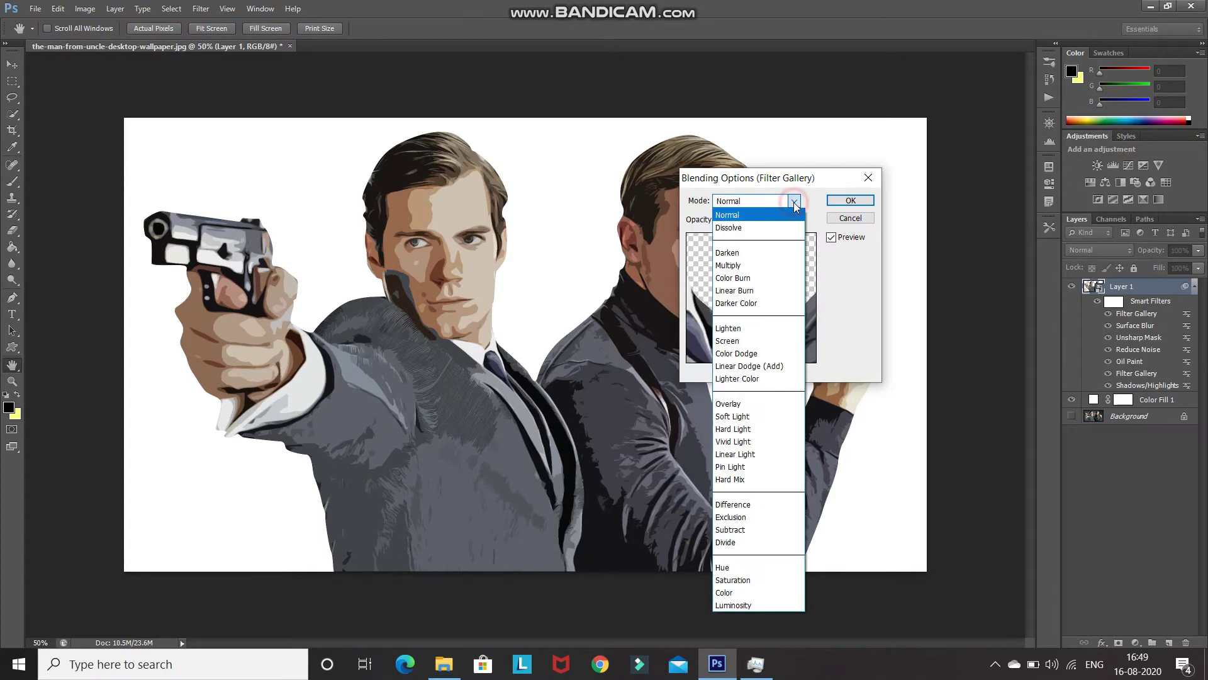
{"action": "left_click", "coordinate": [736, 416]}
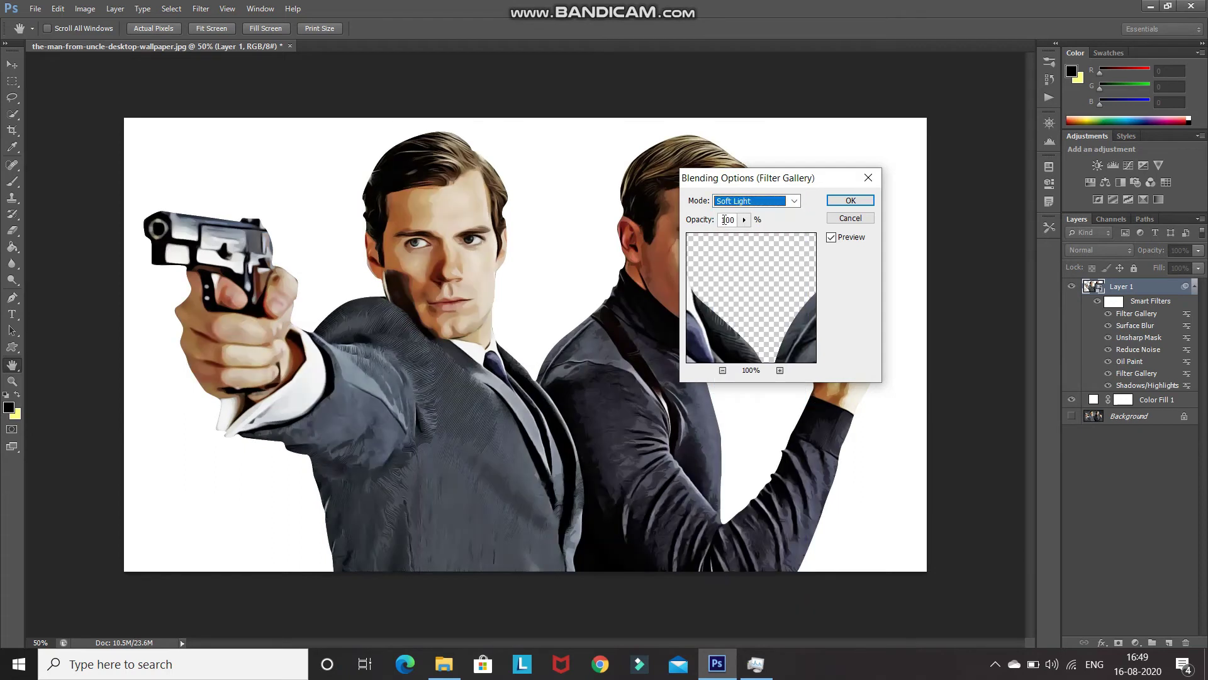
{"action": "double_click", "coordinate": [727, 219]}
{"action": "type", "text": "60"}
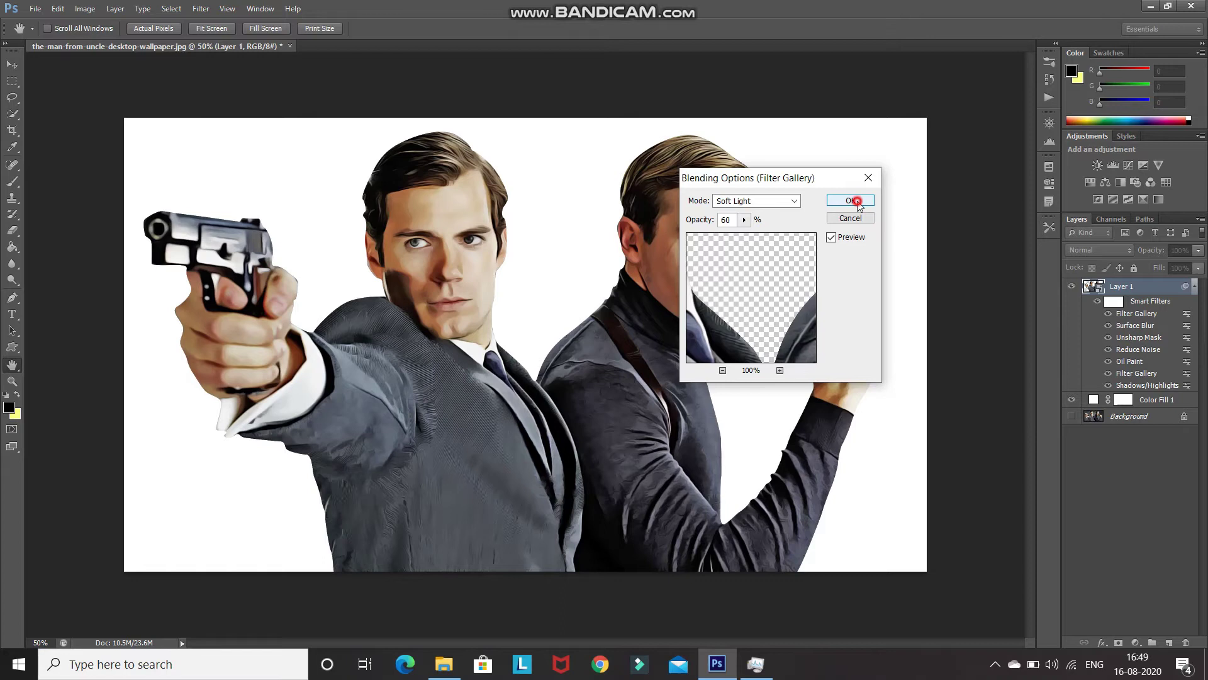
{"action": "left_click", "coordinate": [851, 200]}
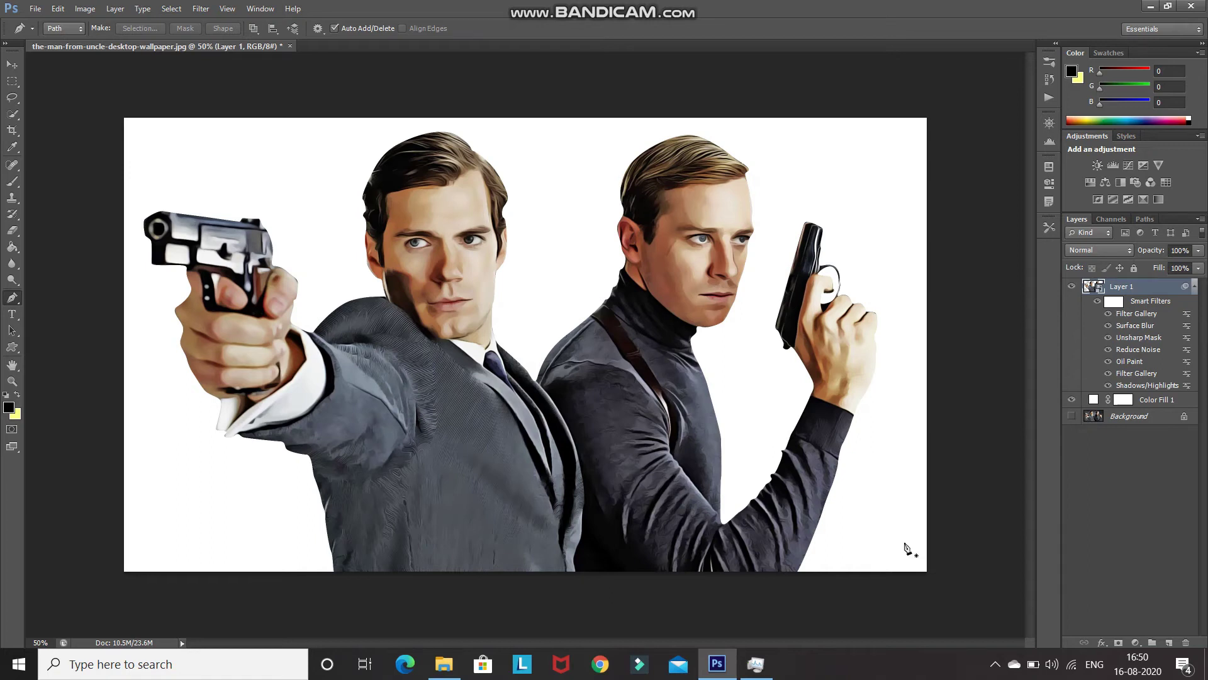
Add a 10 px black outside Stroke layer style to the men's layer.
{"action": "left_click", "coordinate": [1101, 643]}
{"action": "left_click", "coordinate": [1064, 479]}
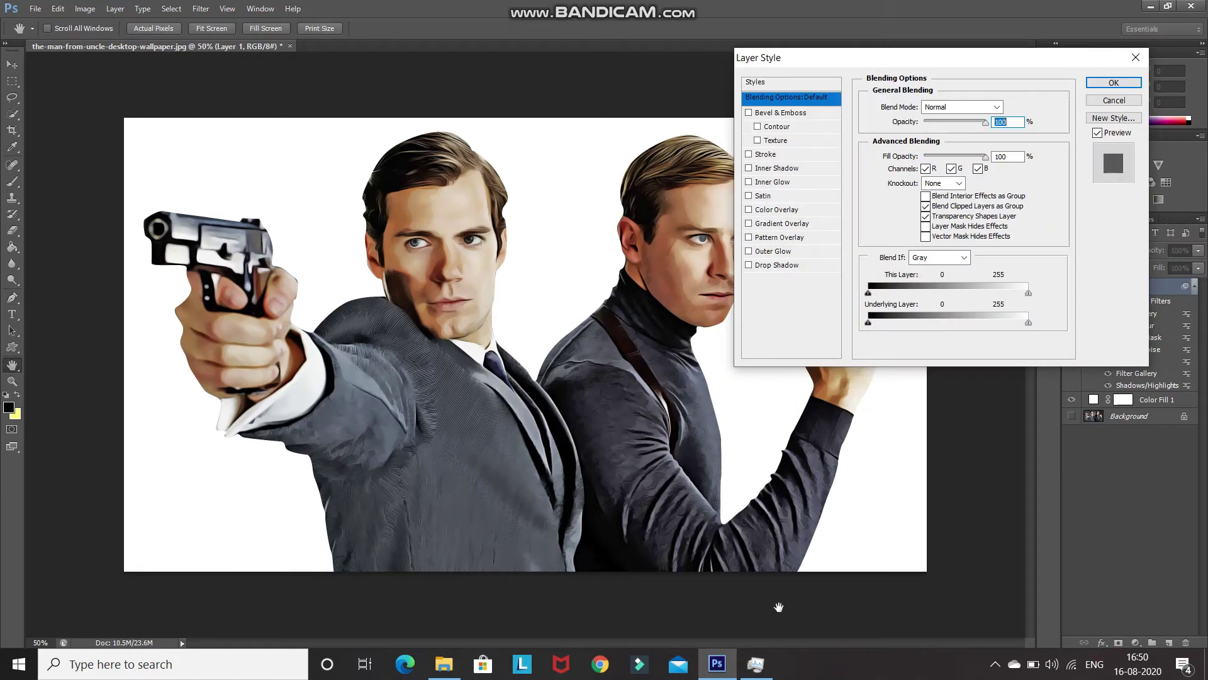
{"action": "left_click", "coordinate": [794, 155]}
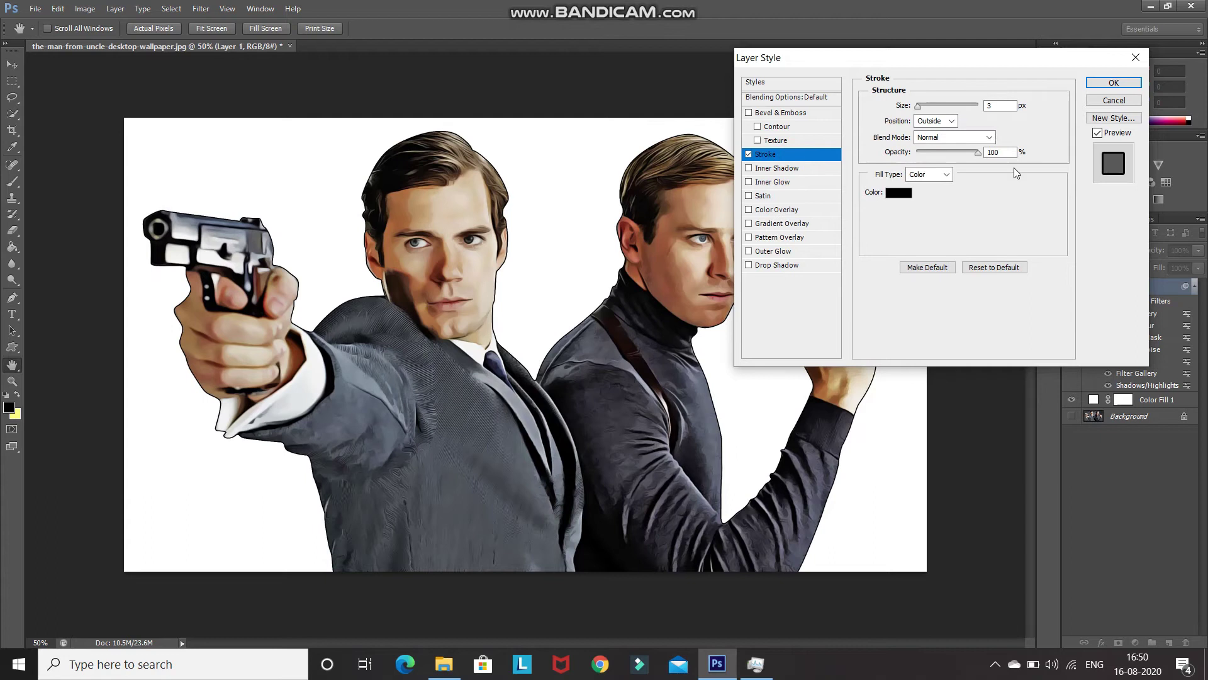
{"action": "double_click", "coordinate": [1001, 105]}
{"action": "key", "text": "BackSpace"}
{"action": "type", "text": "10"}
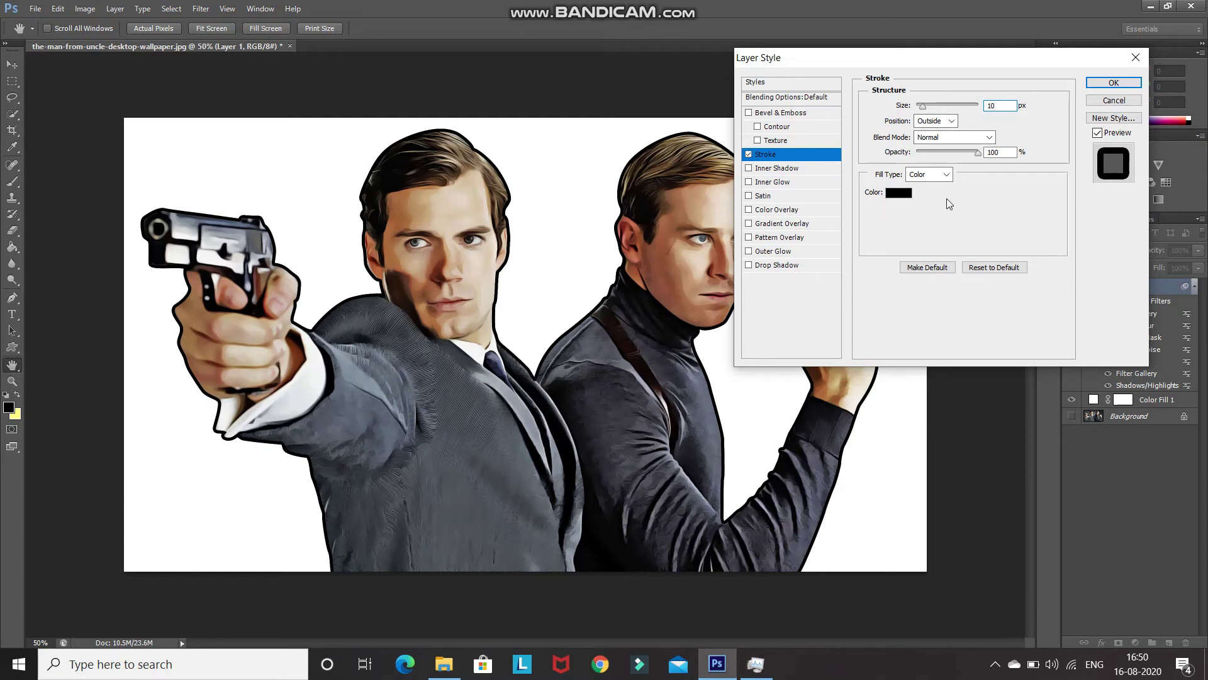
{"action": "left_click", "coordinate": [1098, 84]}
{"action": "key", "text": "p"}
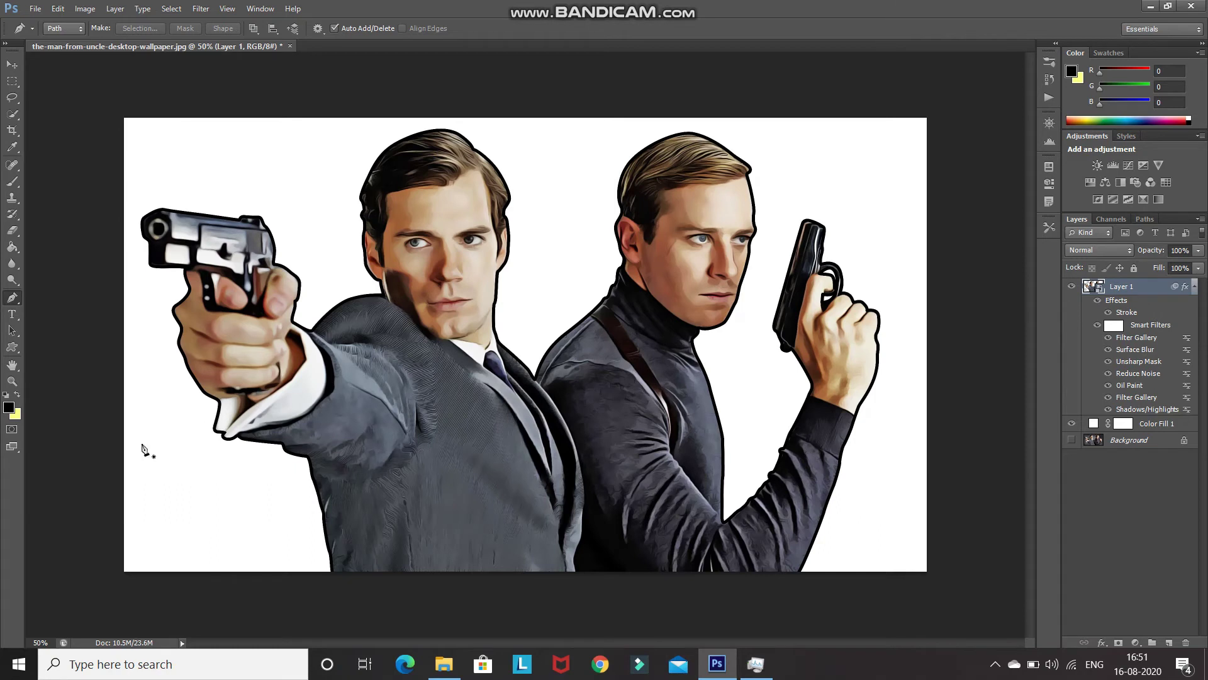
Place wallpaperflare.com_wallpaper (5) and stretch it slightly past the canvas edges.
{"action": "left_click", "coordinate": [38, 10]}
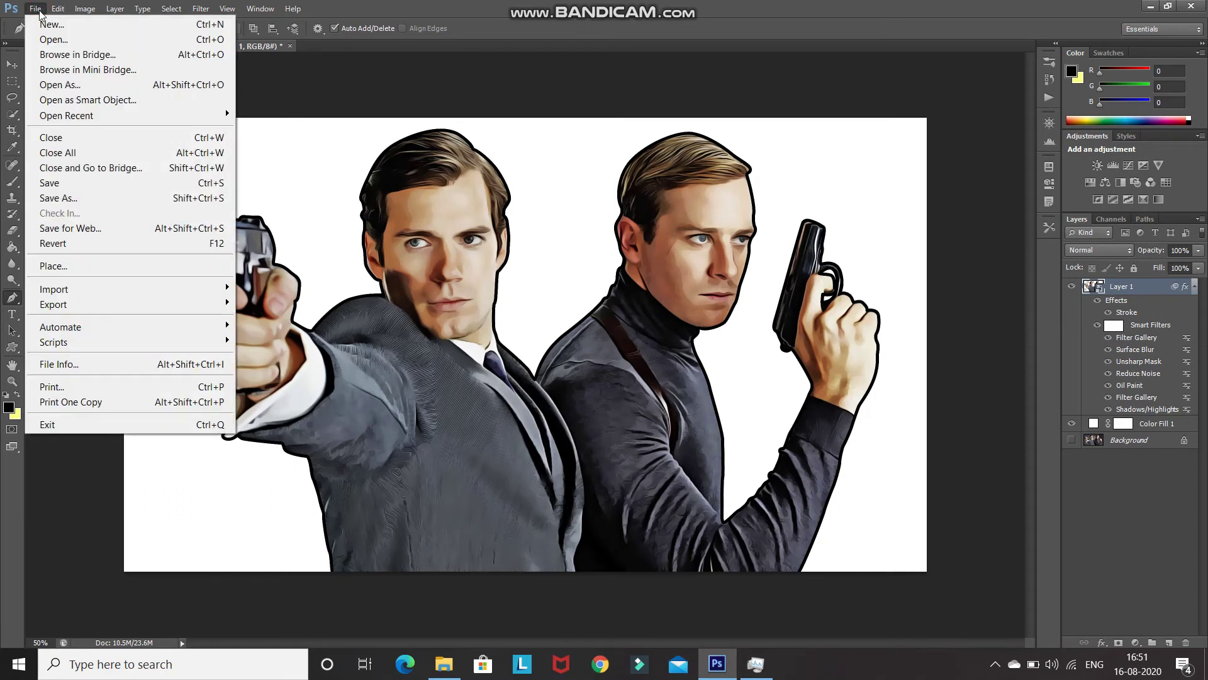
{"action": "left_click", "coordinate": [45, 267]}
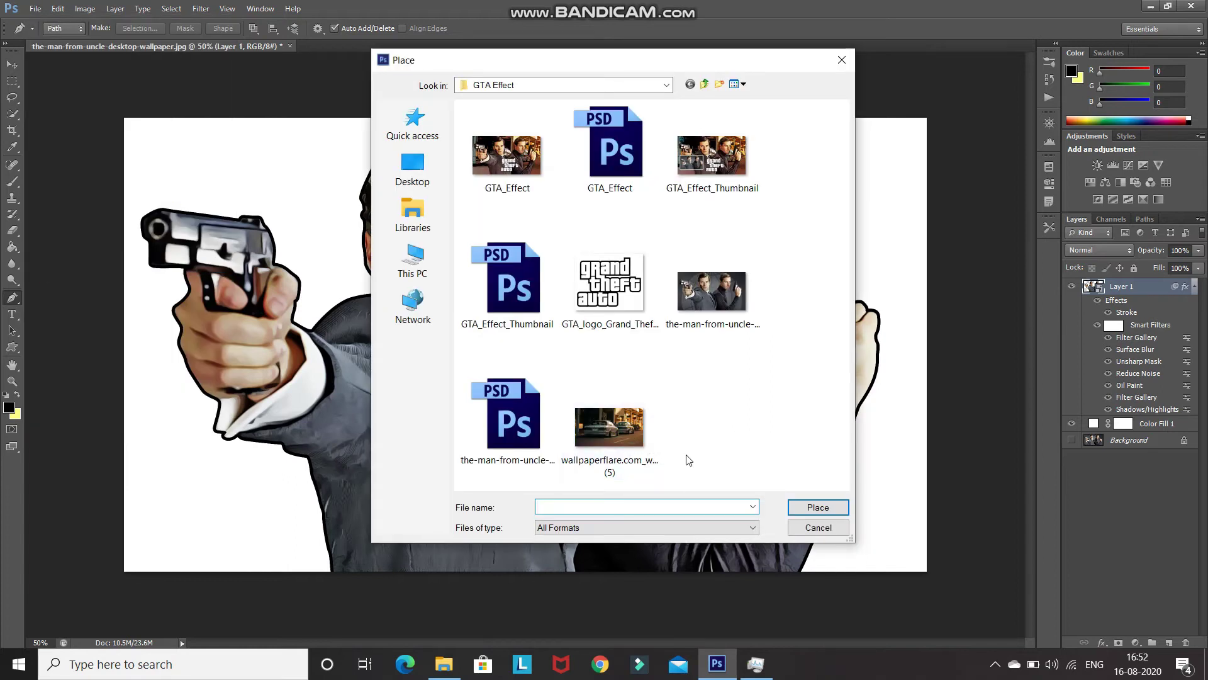
{"action": "left_click", "coordinate": [643, 450]}
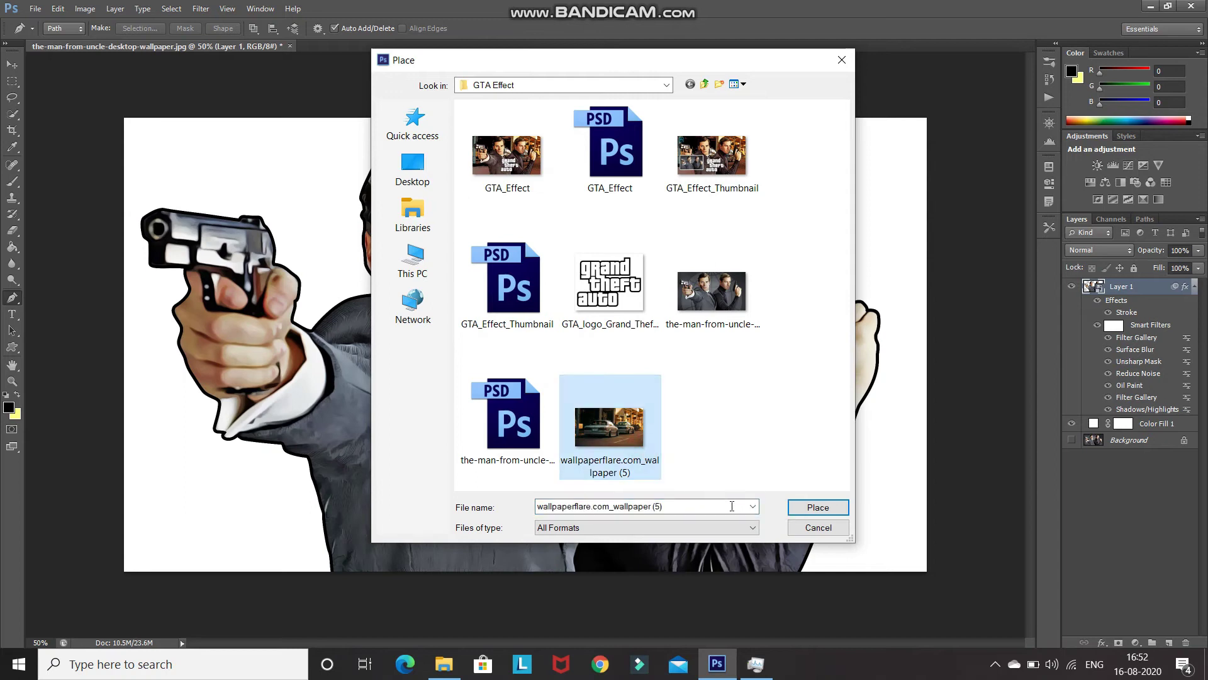
{"action": "left_click", "coordinate": [801, 511]}
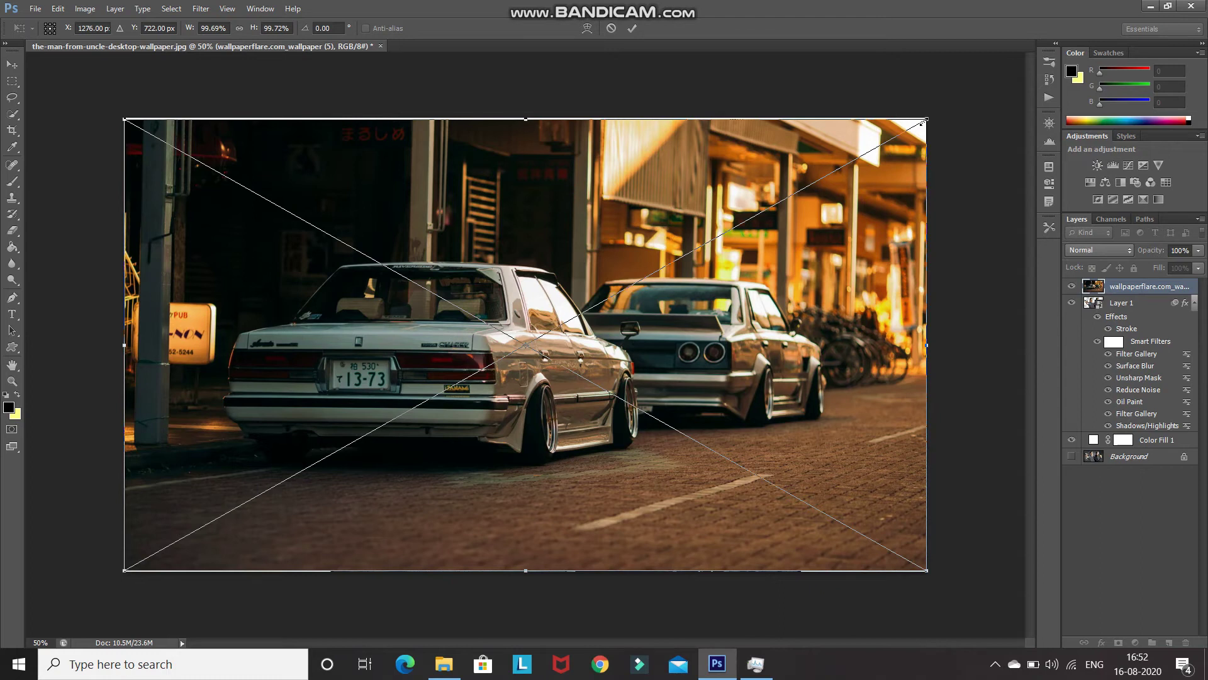
{"action": "left_click_drag", "start_coordinate": [922, 121], "coordinate": [935, 115]}
{"action": "left_click_drag", "start_coordinate": [124, 570], "coordinate": [121, 571]}
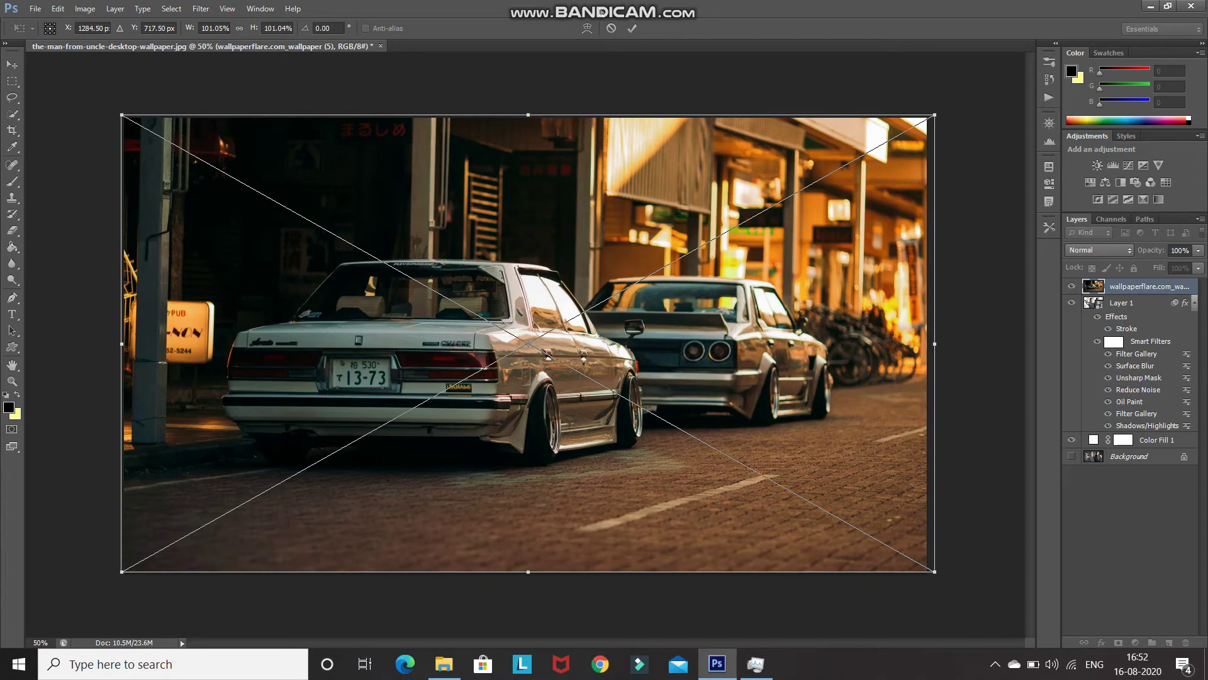
{"action": "left_click", "coordinate": [632, 28]}
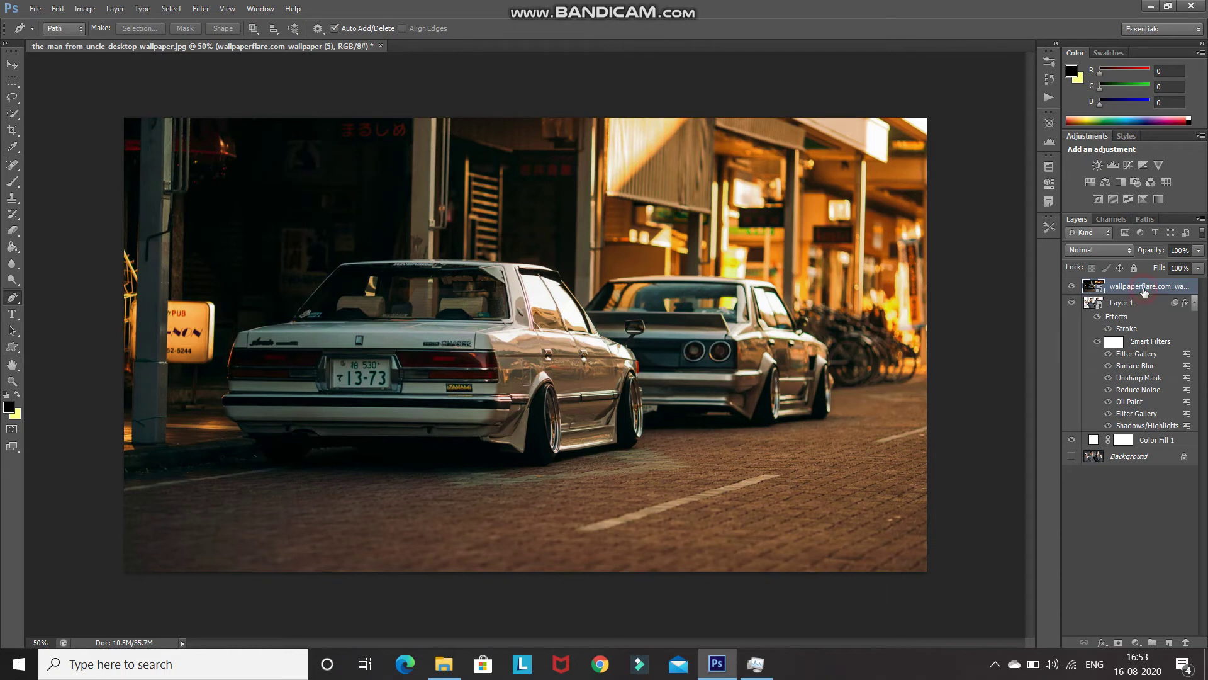
Move the street layer below Layer 1 and copy the men's smart filters onto it.
{"action": "left_click_drag", "start_coordinate": [1148, 423], "coordinate": [1148, 421]}
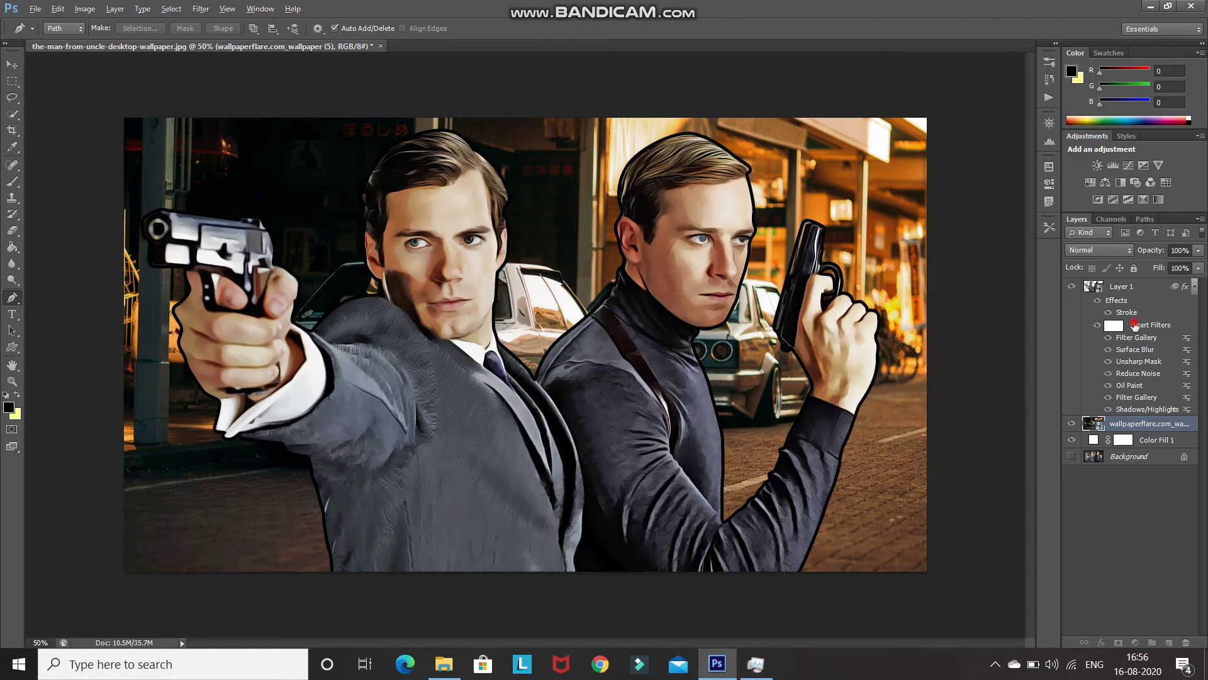
{"action": "left_click", "coordinate": [1118, 429]}
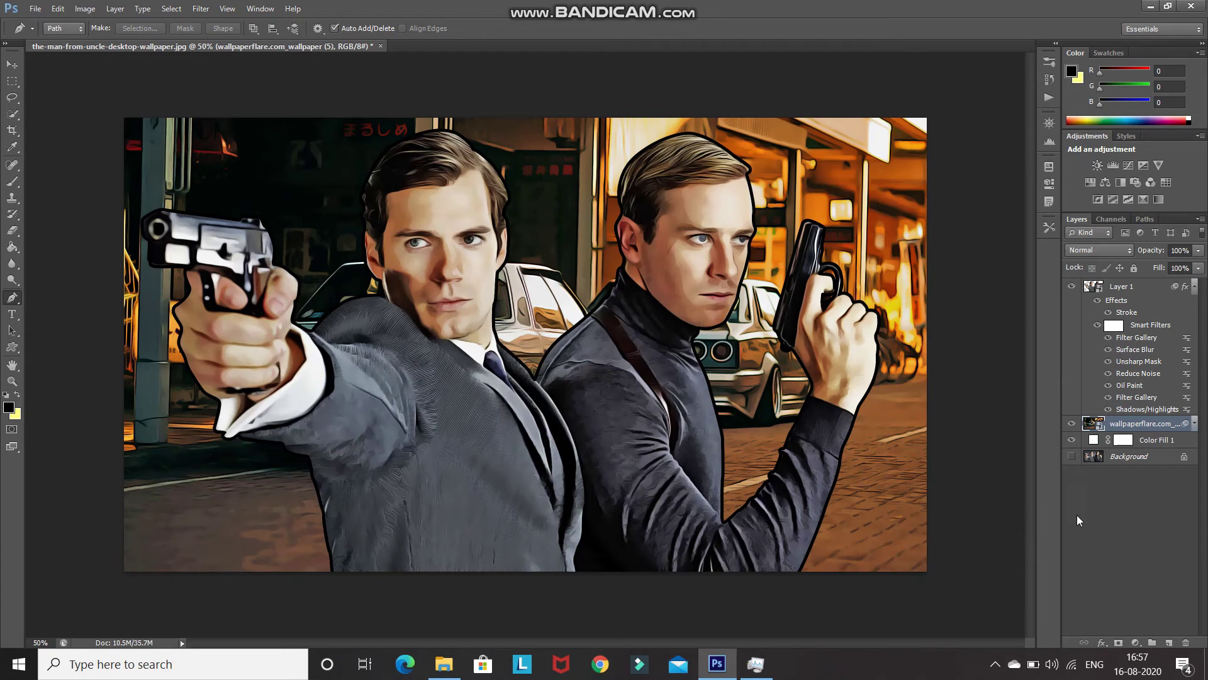
Set the street's Poster Edges Posterization to 0 in the Filter Gallery.
{"action": "left_click", "coordinate": [1194, 424]}
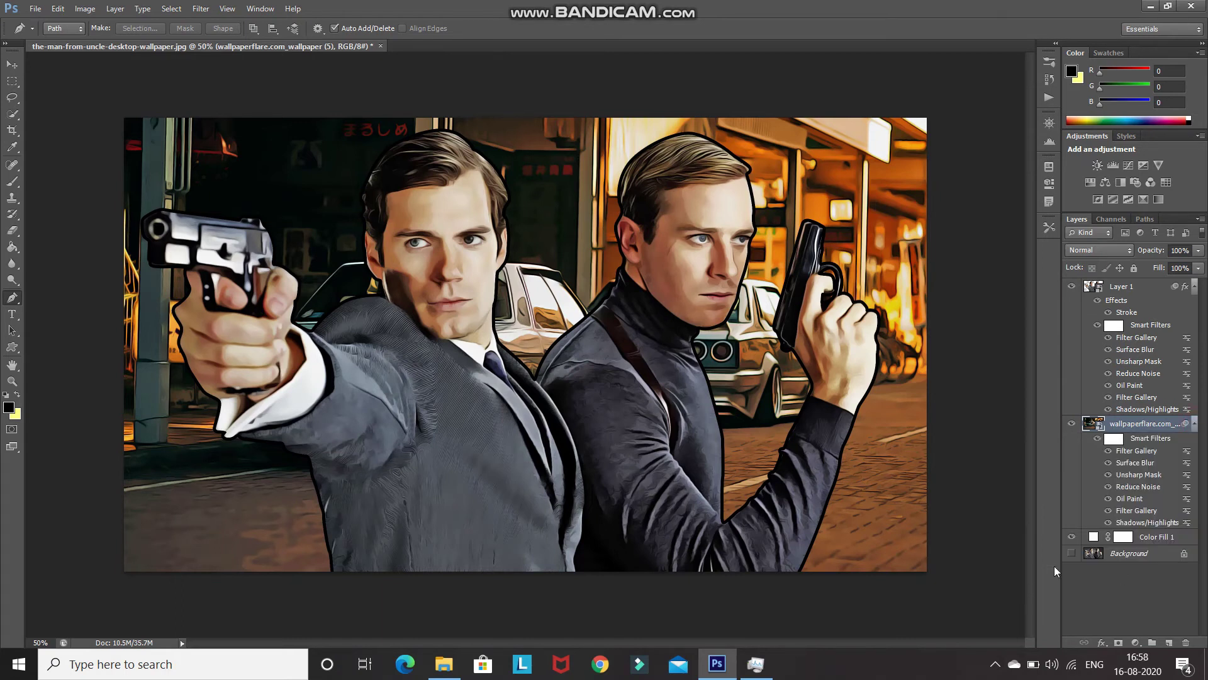
{"action": "double_click", "coordinate": [1136, 511]}
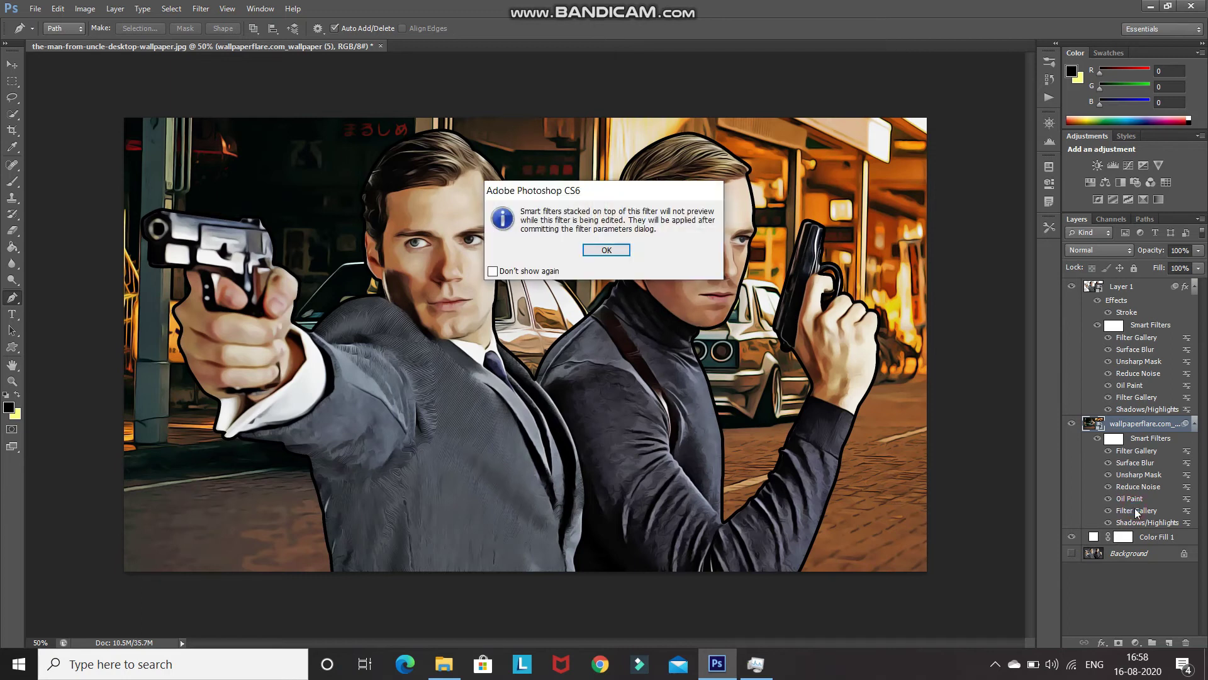
{"action": "key", "text": "Return"}
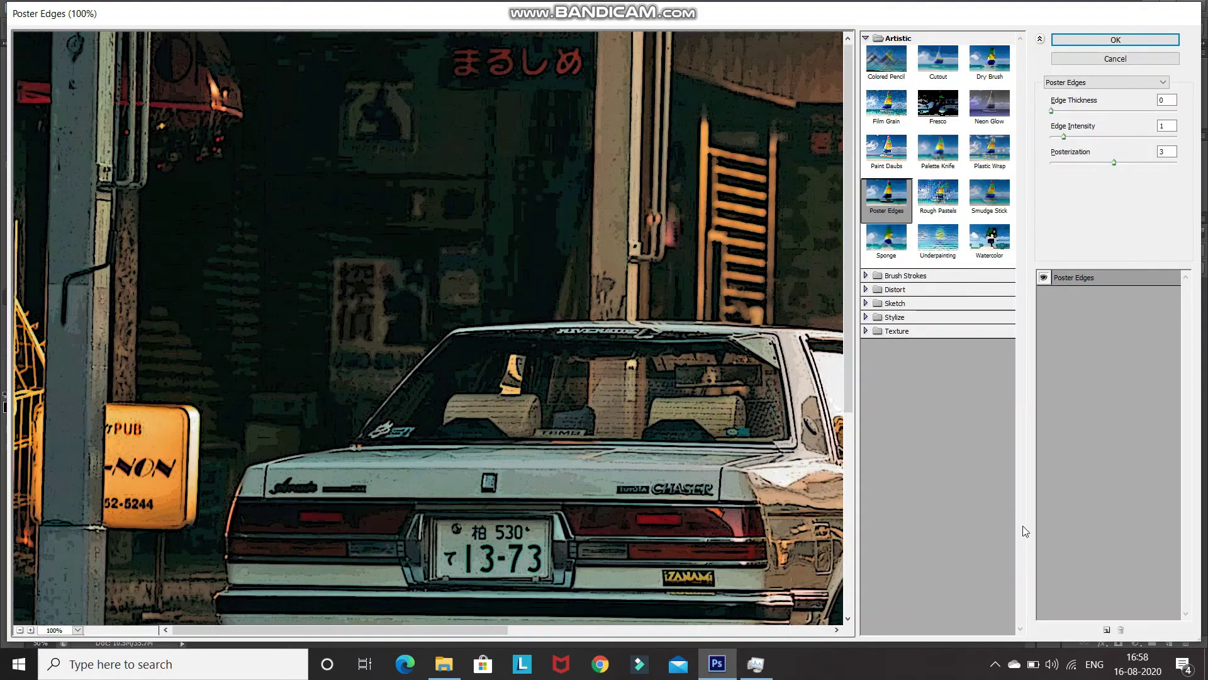
{"action": "double_click", "coordinate": [1167, 152]}
{"action": "key", "text": "BackSpace"}
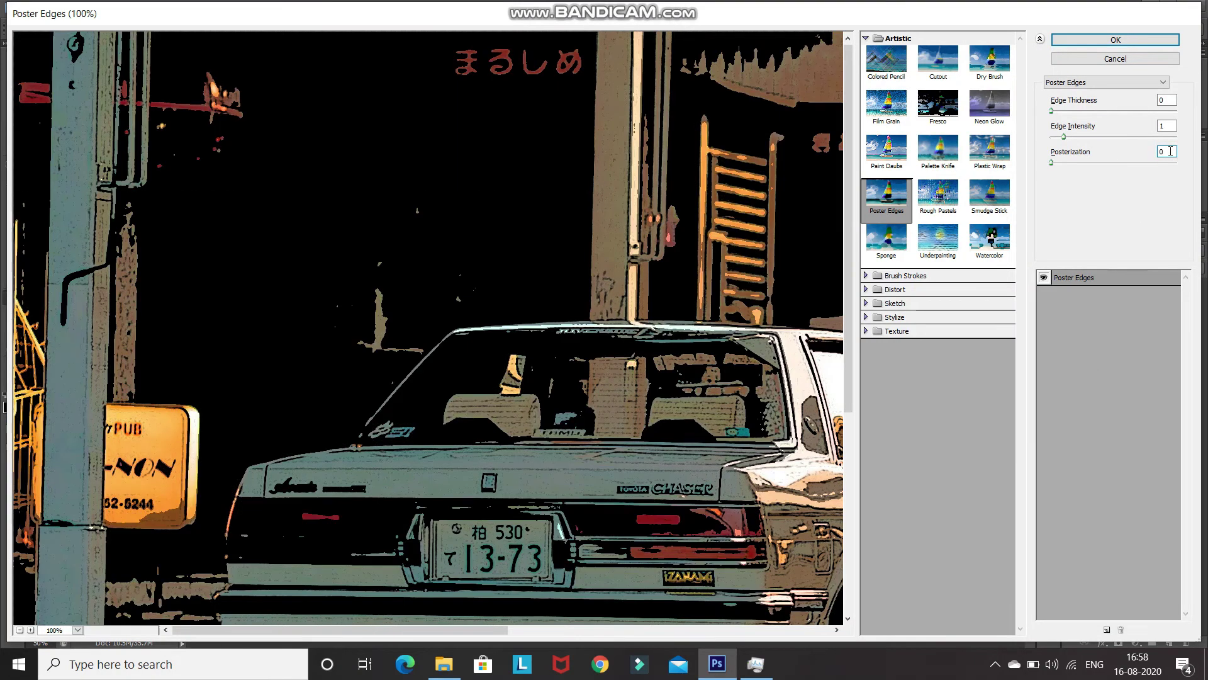
{"action": "left_click", "coordinate": [1079, 40]}
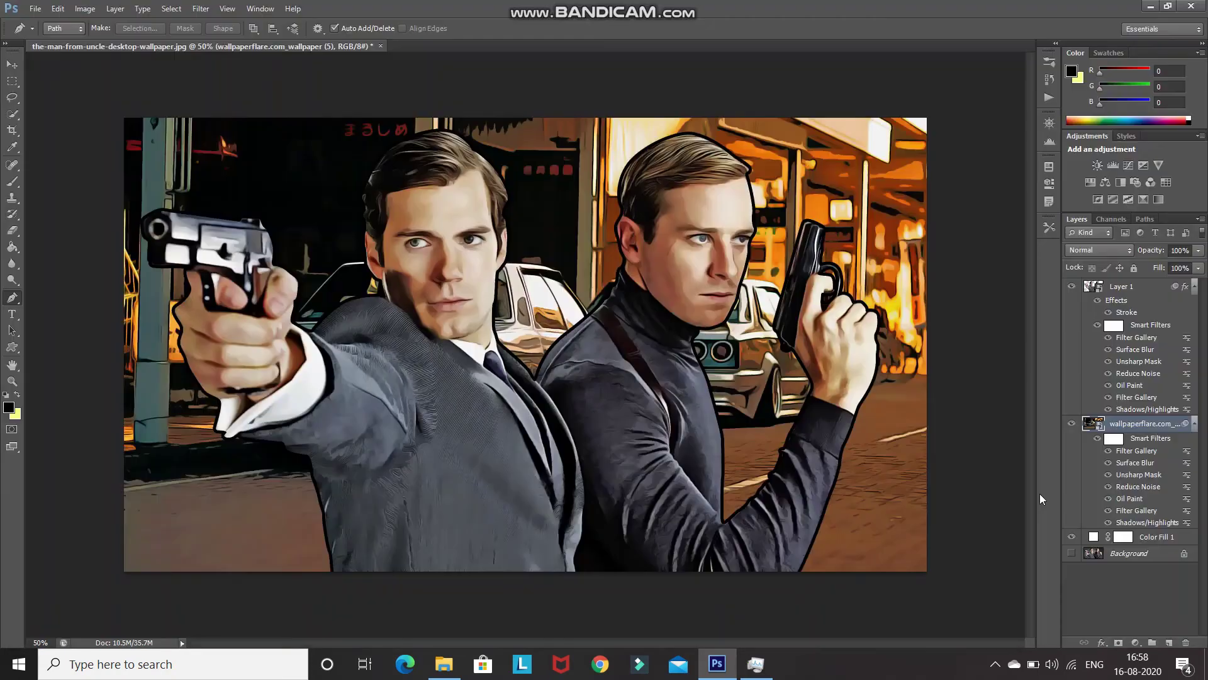
Raise the street's Filter Gallery blending opacity from 50 to 100%.
{"action": "double_click", "coordinate": [1187, 511]}
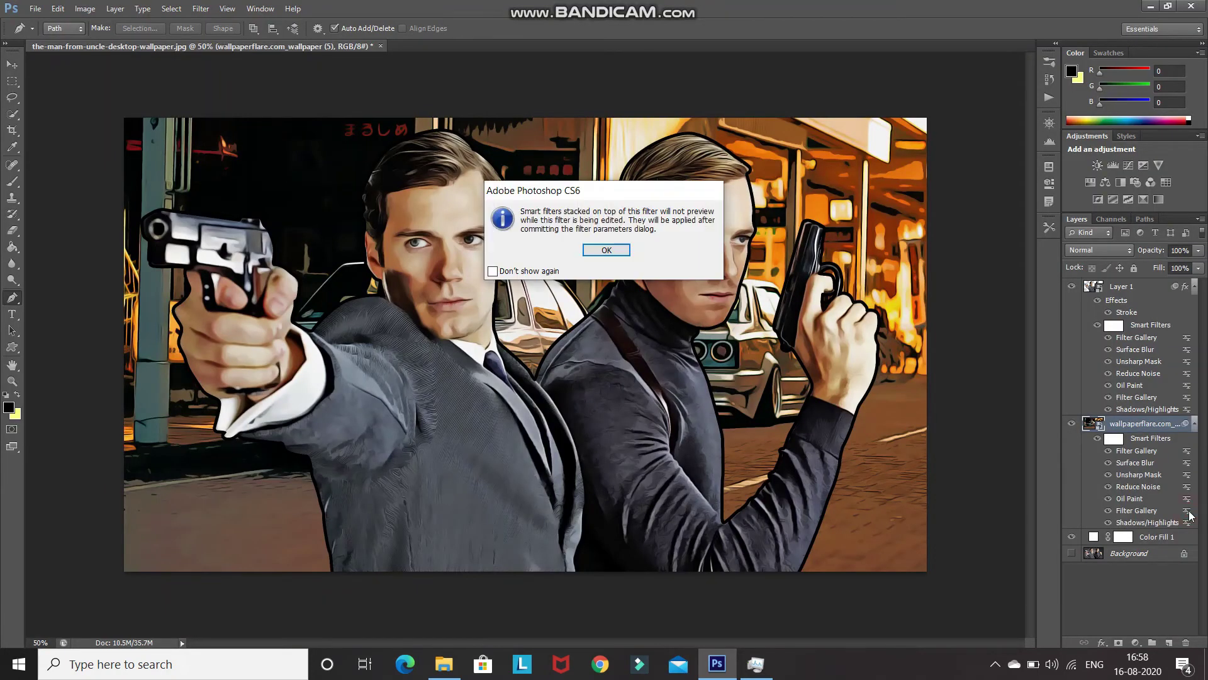
{"action": "key", "text": "Return"}
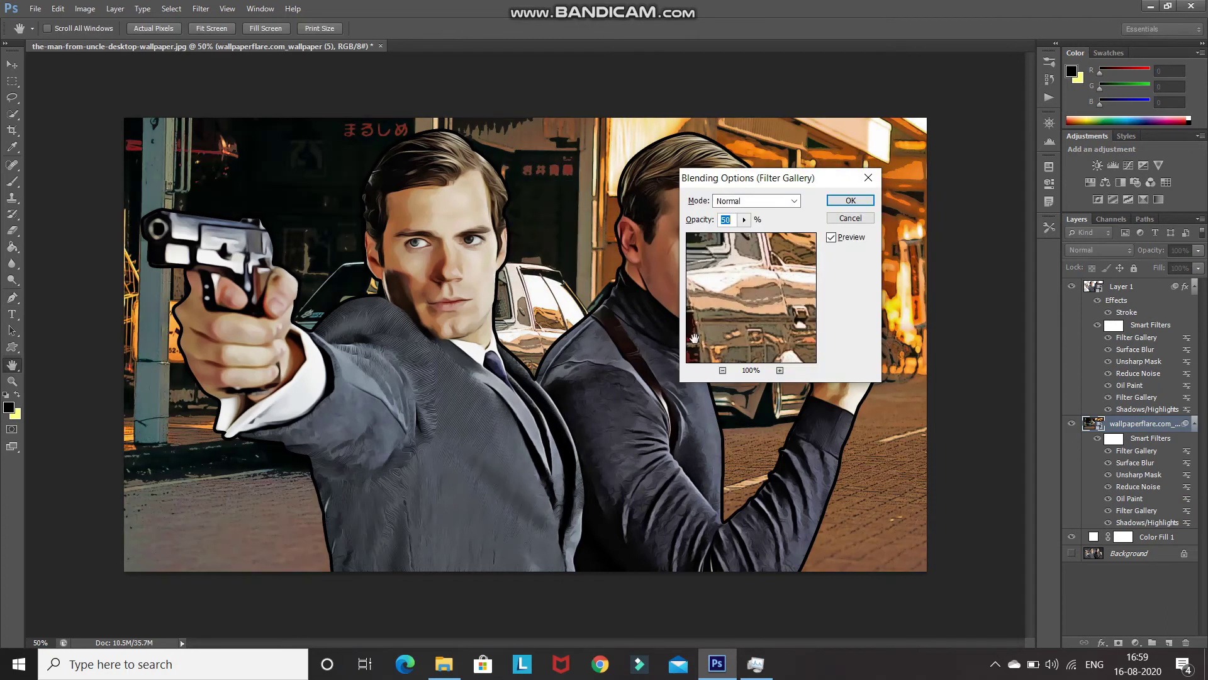
{"action": "key", "text": "BackSpace"}
{"action": "type", "text": "100"}
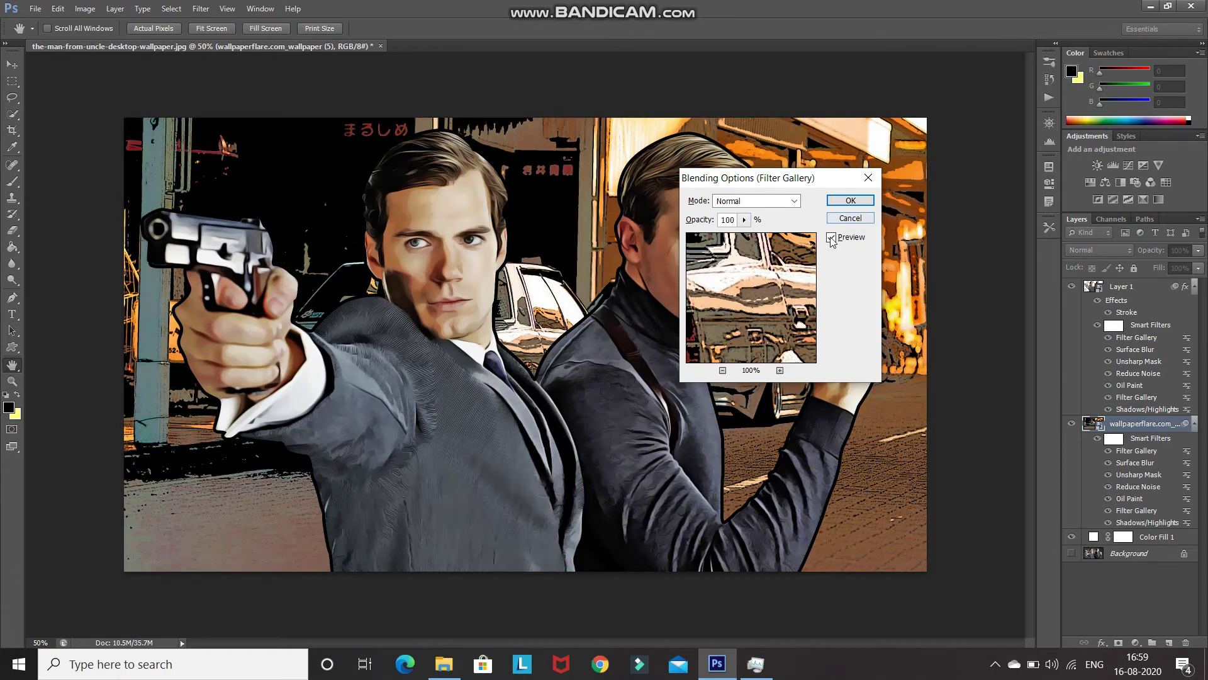
{"action": "left_click", "coordinate": [849, 200]}
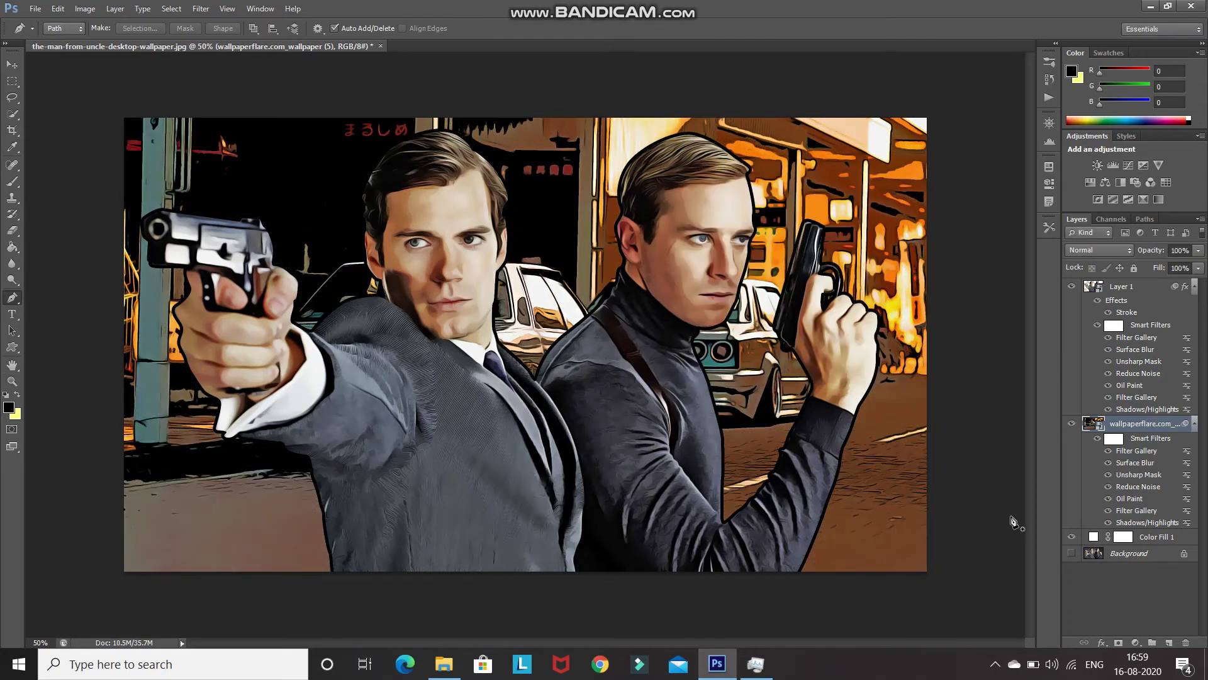
Increase the street's Unsharp Mask Amount to 110%.
{"action": "double_click", "coordinate": [1141, 477]}
{"action": "key", "text": "Return"}
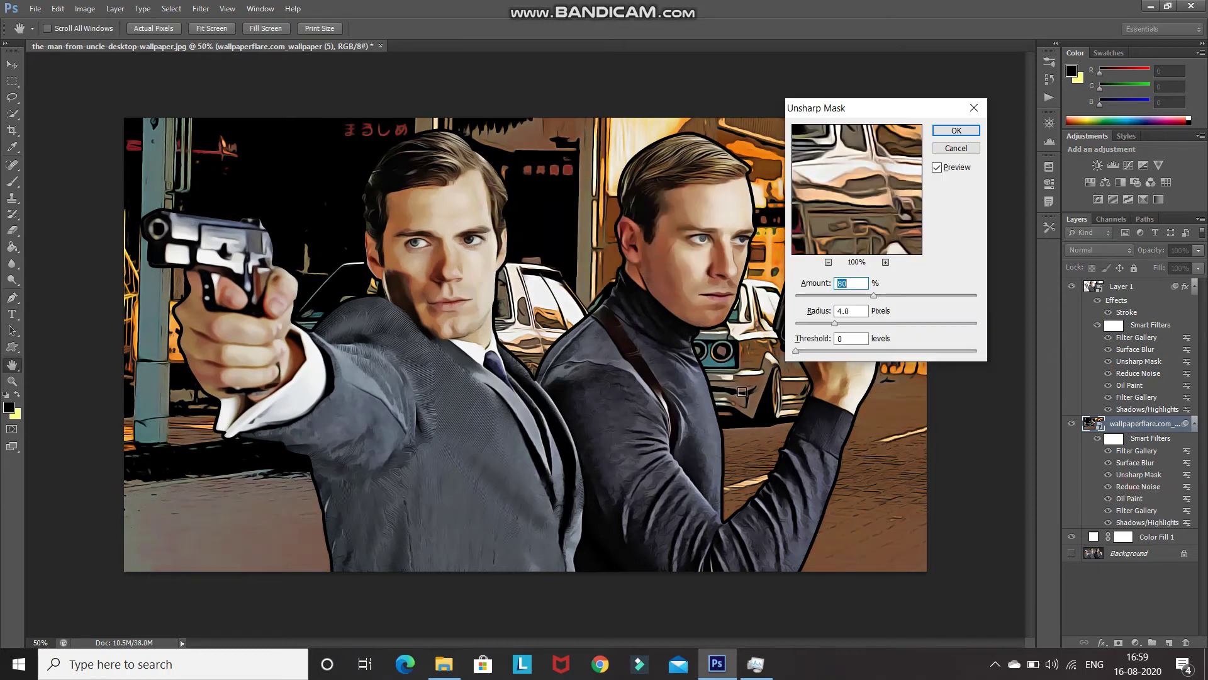
{"action": "key", "text": "BackSpace"}
{"action": "type", "text": "110"}
{"action": "left_click", "coordinate": [946, 133]}
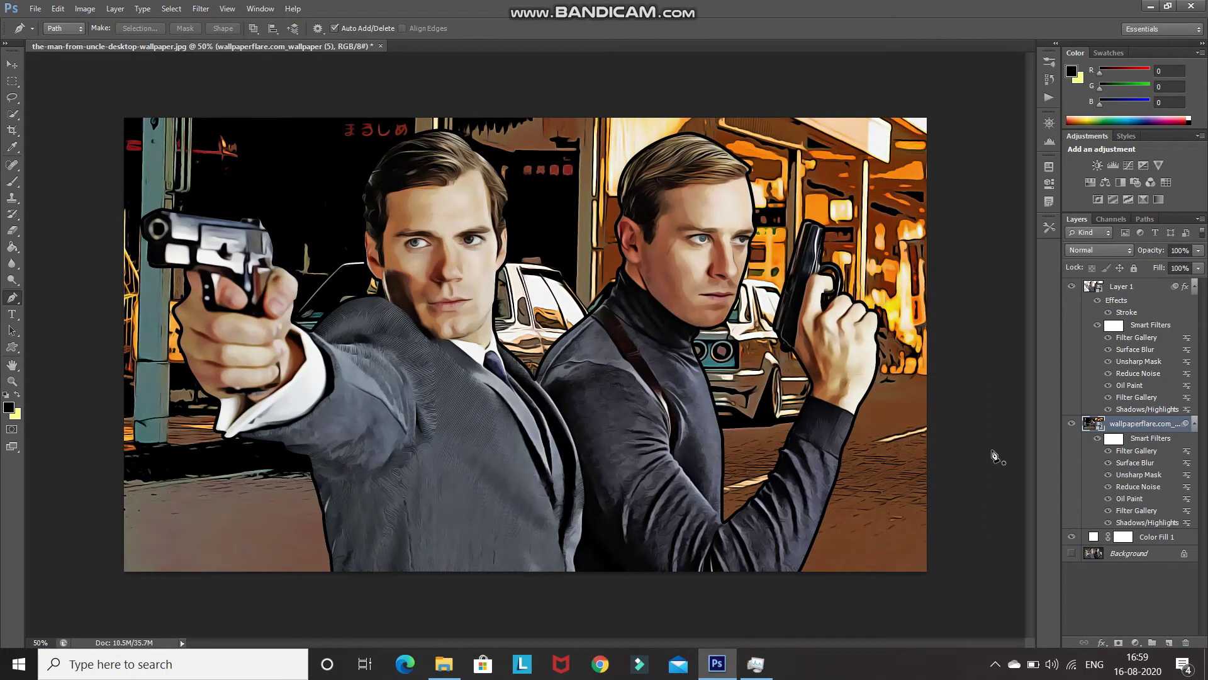
{"action": "double_click", "coordinate": [1127, 452]}
{"action": "left_click", "coordinate": [1138, 290]}
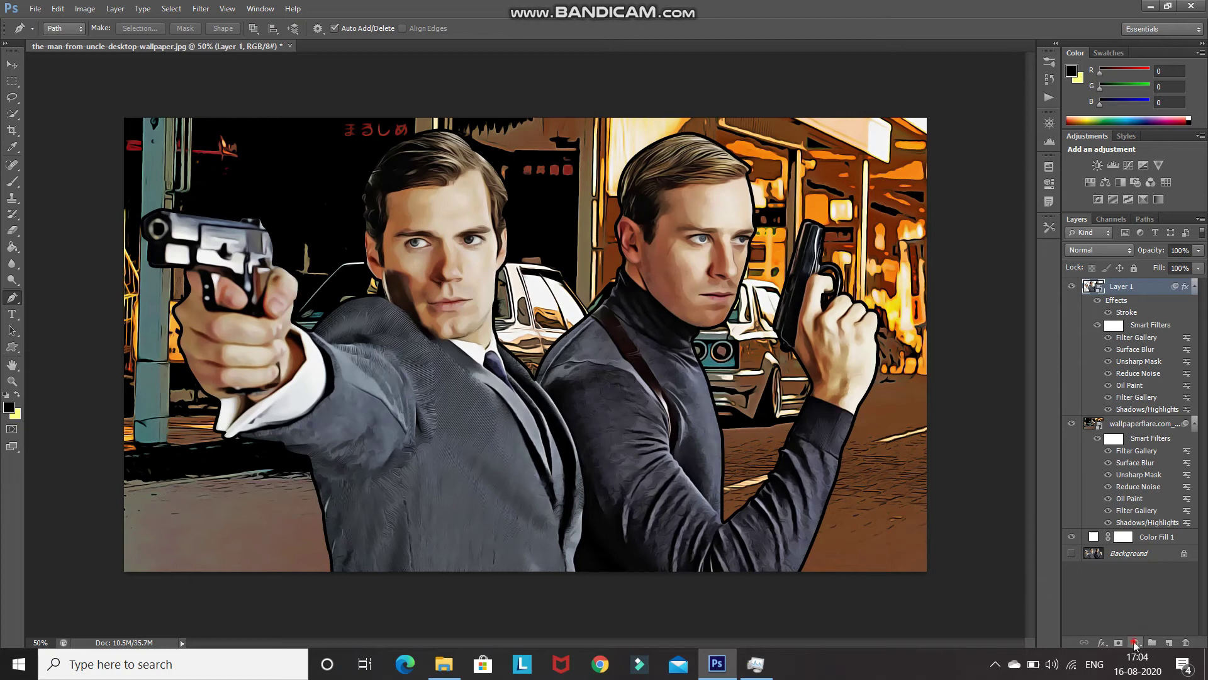
Add a Curves adjustment layer clipped to the men layer.
{"action": "left_click", "coordinate": [1136, 642]}
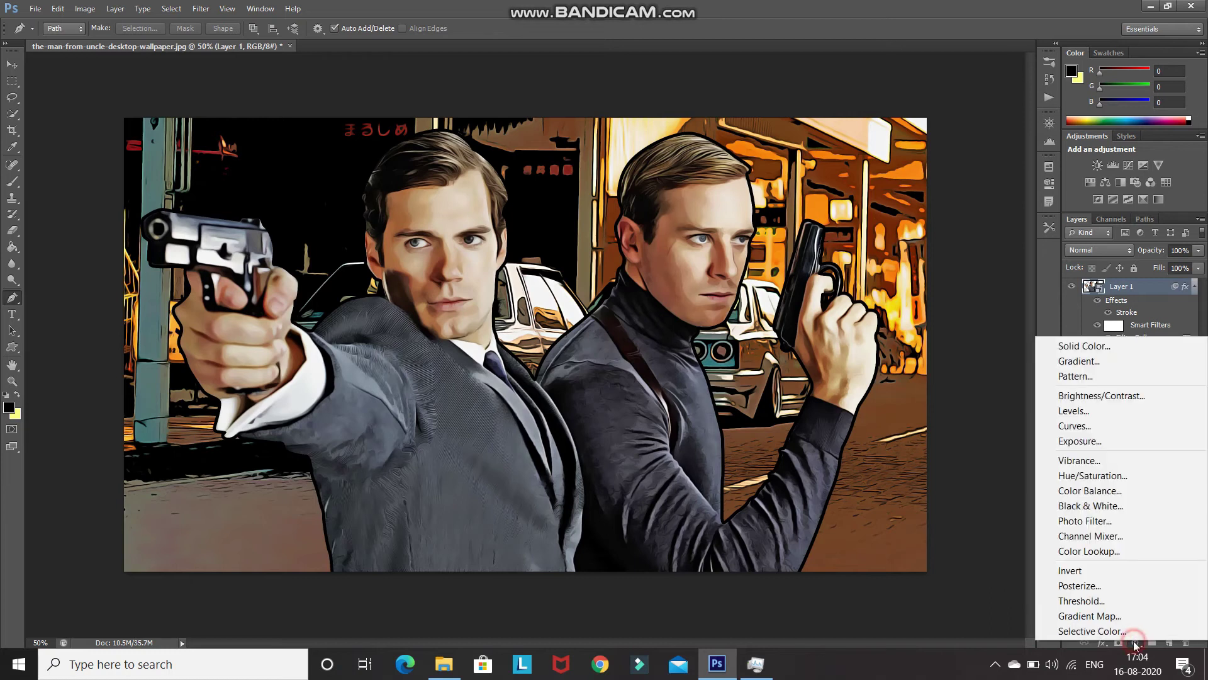
{"action": "left_click", "coordinate": [1070, 426]}
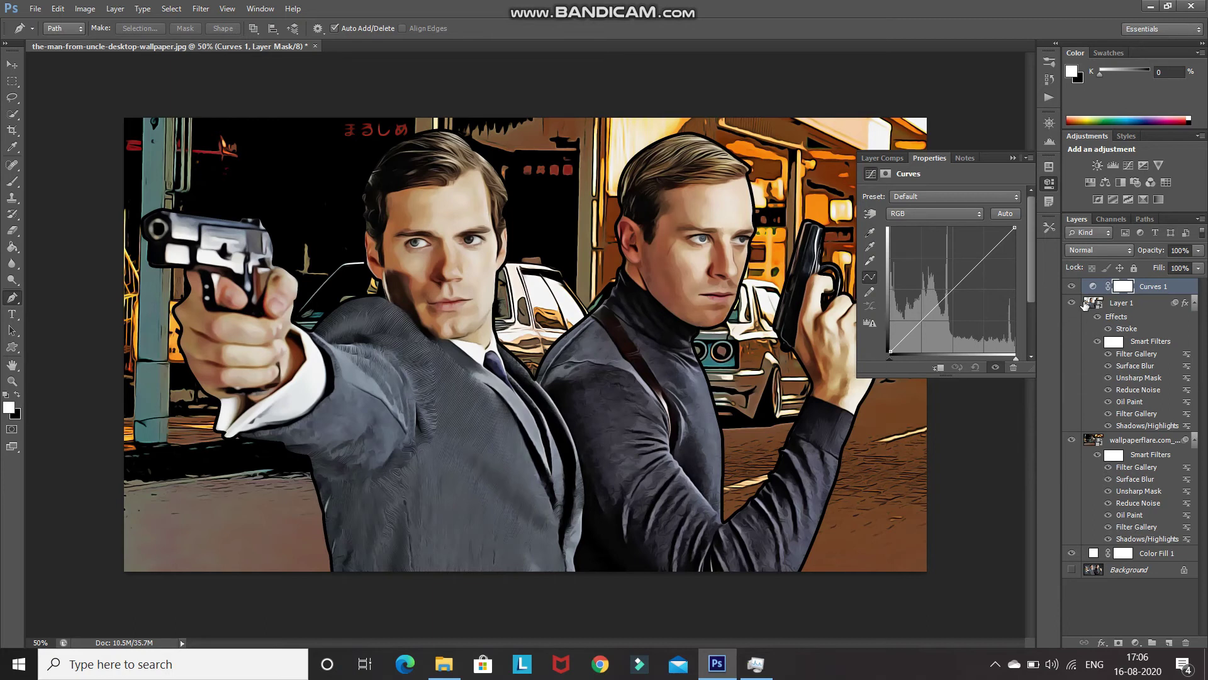
{"action": "left_click", "coordinate": [1094, 288]}
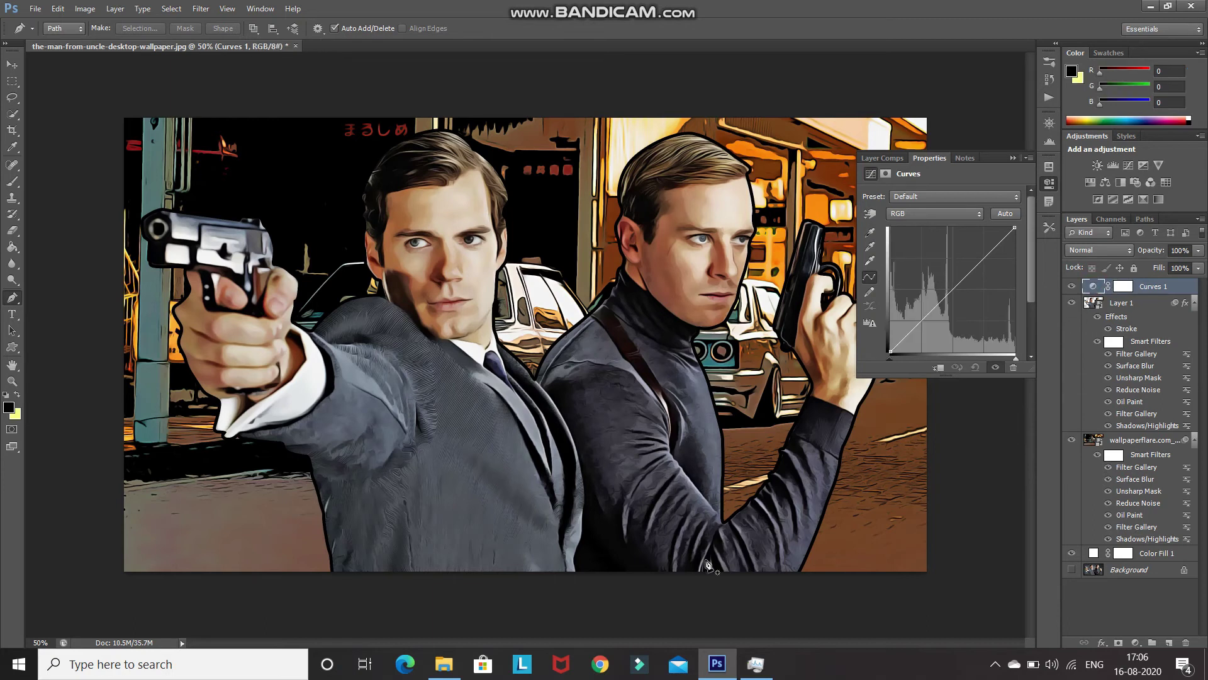
{"action": "left_click", "coordinate": [938, 368]}
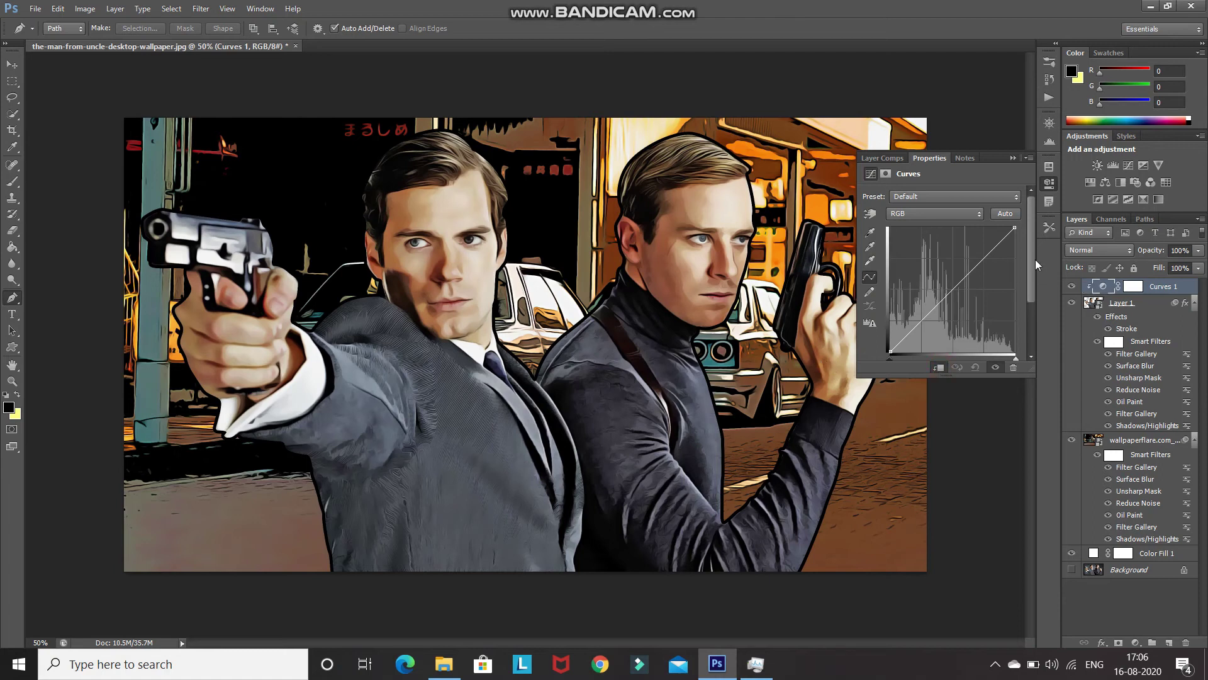
Auto-correct the curve using Find Dark & Light Colors with new shadow, midtone and highlight targets.
{"action": "left_click", "coordinate": [1002, 214]}
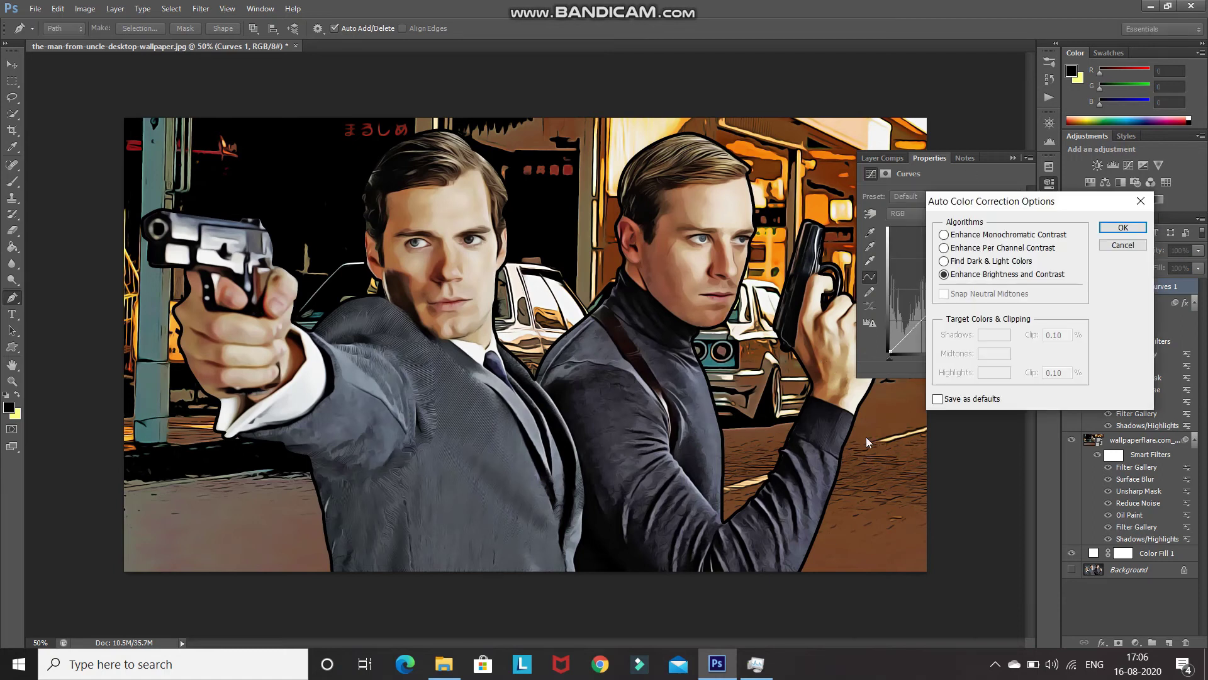
{"action": "left_click", "coordinate": [944, 261]}
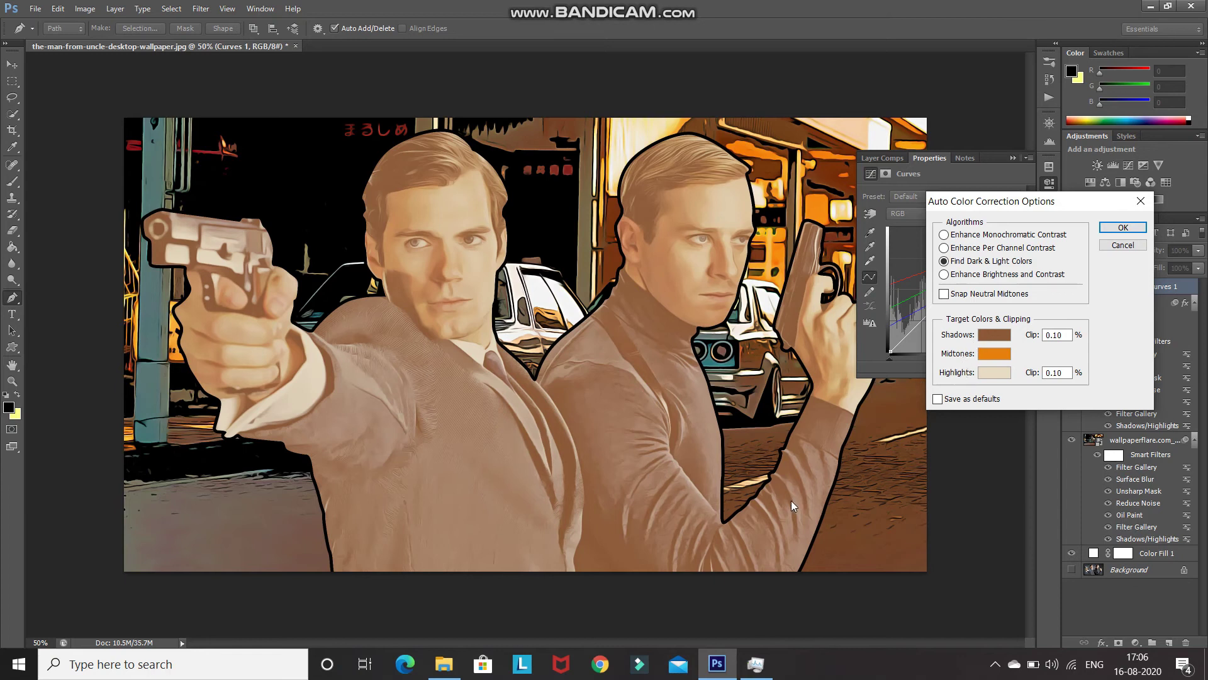
{"action": "left_click", "coordinate": [994, 335]}
{"action": "left_click", "coordinate": [1140, 208]}
{"action": "left_click", "coordinate": [994, 353]}
{"action": "left_click", "coordinate": [1140, 208]}
{"action": "left_click", "coordinate": [994, 371]}
{"action": "left_click", "coordinate": [1139, 209]}
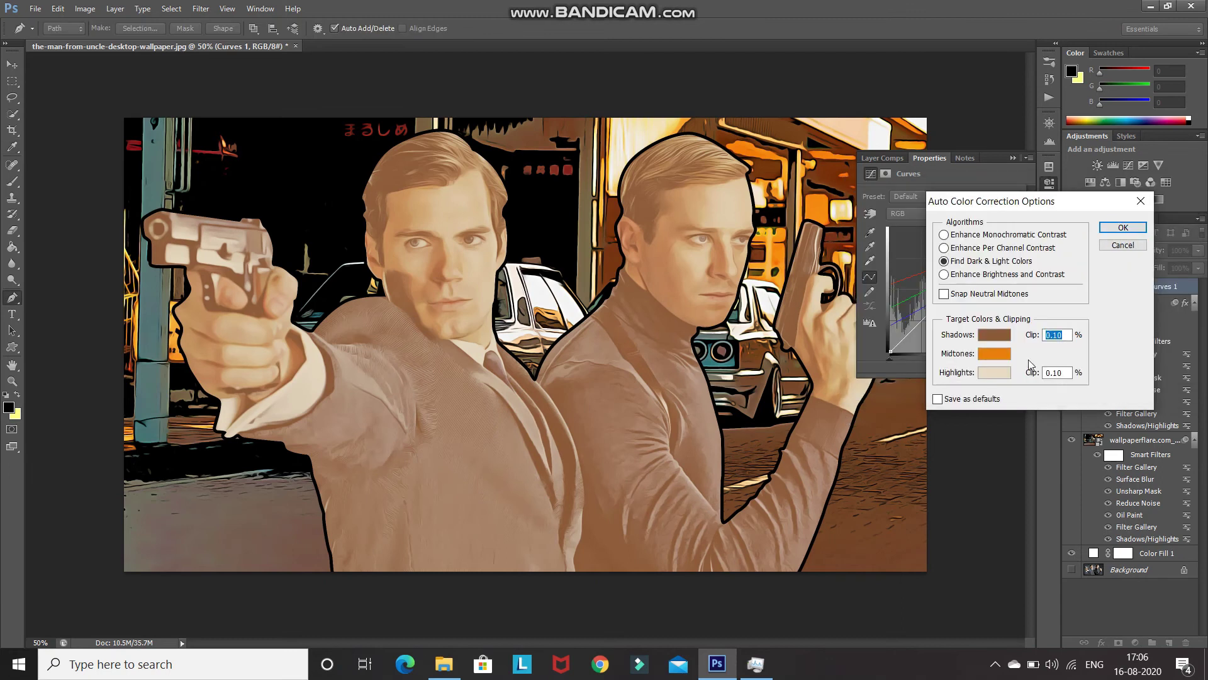
{"action": "left_click", "coordinate": [1113, 228]}
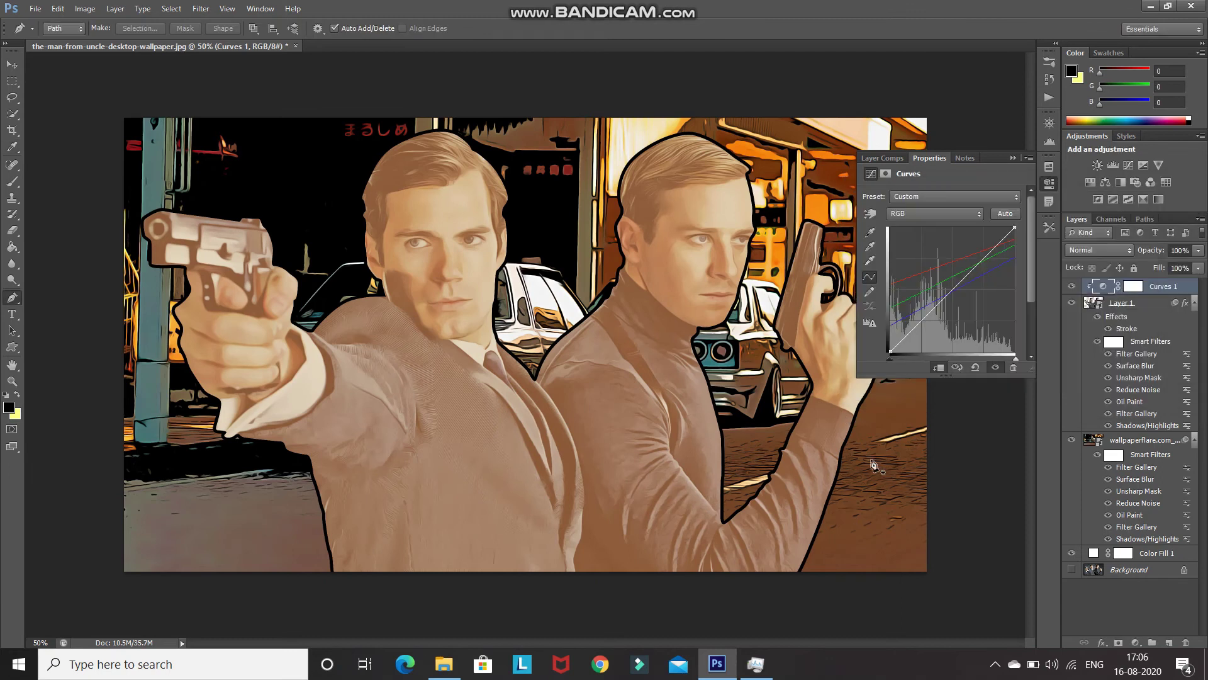
Blend Curves 1 in Color mode at 40% opacity.
{"action": "left_click", "coordinate": [1013, 158]}
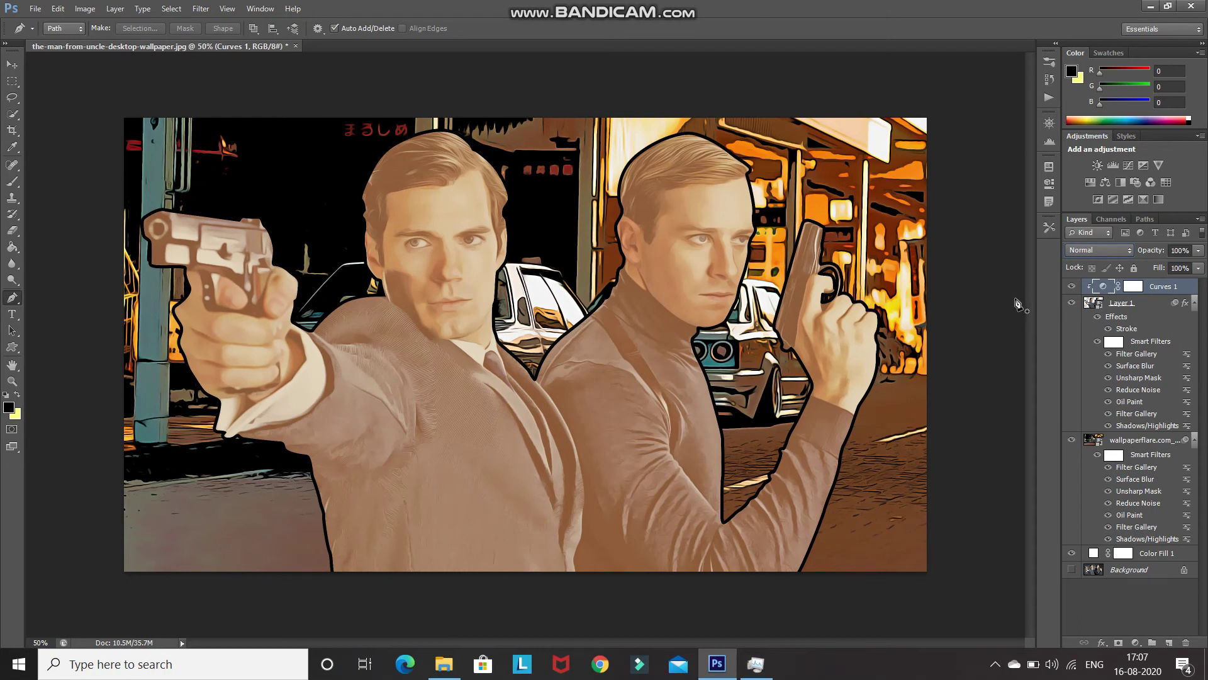
{"action": "left_click", "coordinate": [1081, 252]}
{"action": "left_click", "coordinate": [1089, 636]}
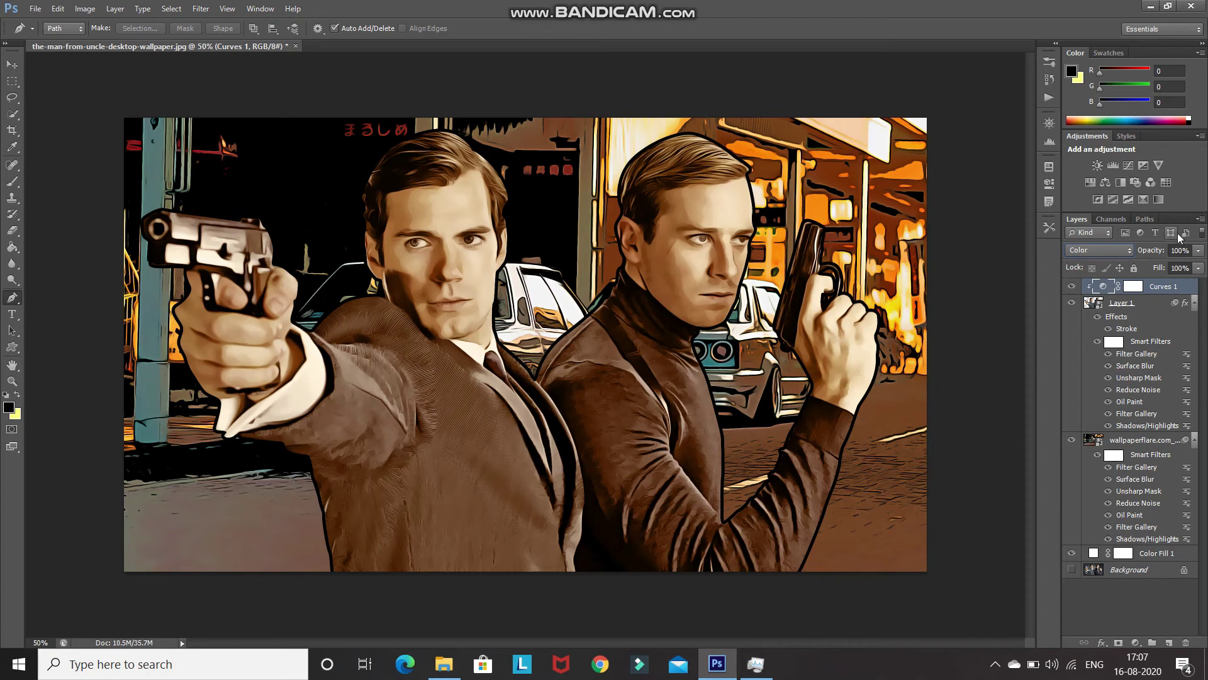
{"action": "double_click", "coordinate": [1180, 251]}
{"action": "type", "text": "40"}
{"action": "key", "text": "Return"}
Place GTA_logo_Grand_Theft_Auto-700x583, scale it to about 123% and move it to the lower centre.
{"action": "left_click", "coordinate": [35, 8]}
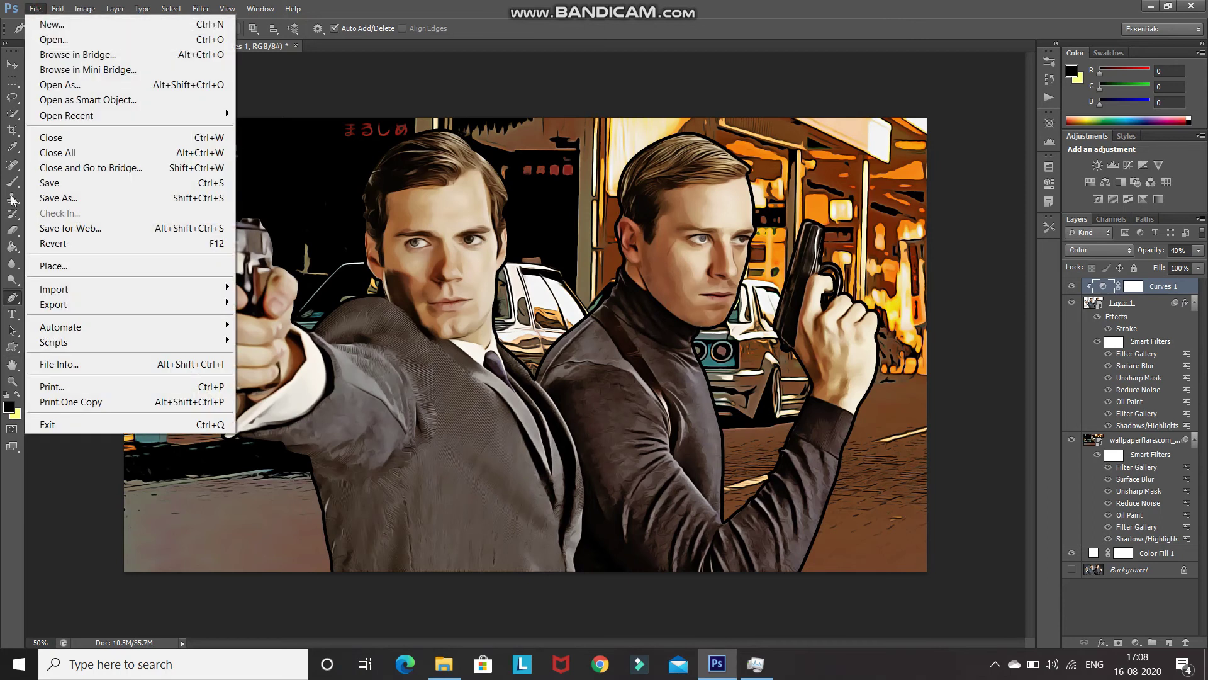
{"action": "left_click", "coordinate": [50, 267]}
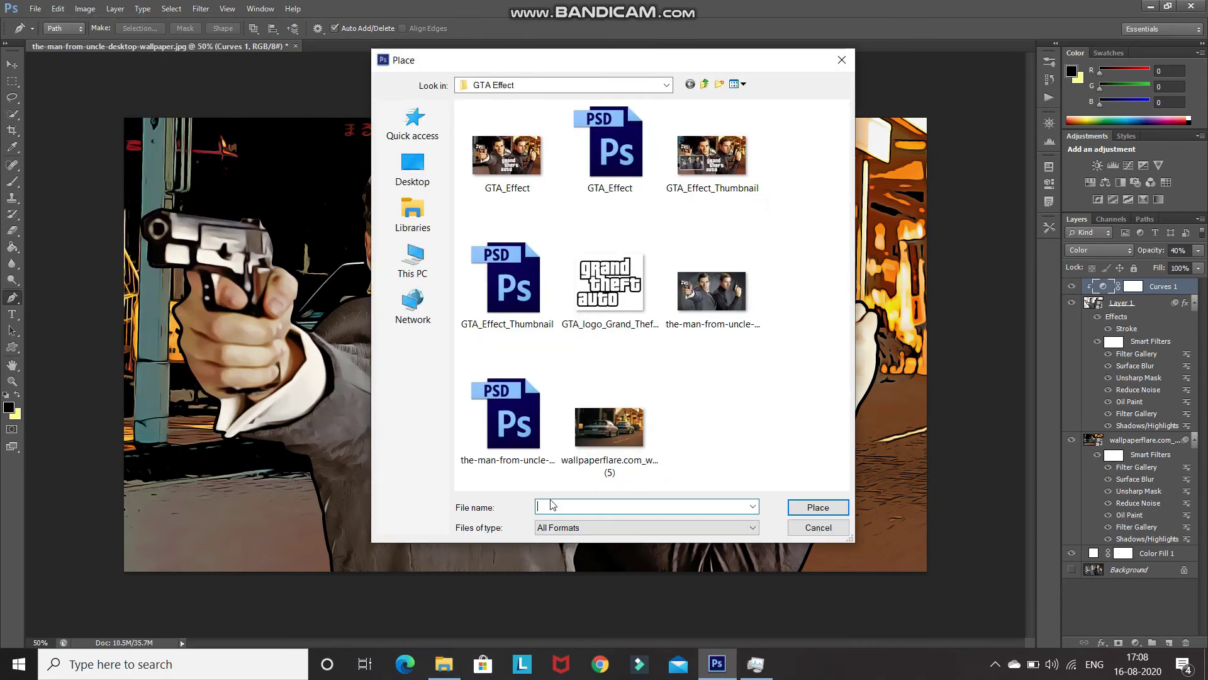
{"action": "left_click", "coordinate": [601, 281]}
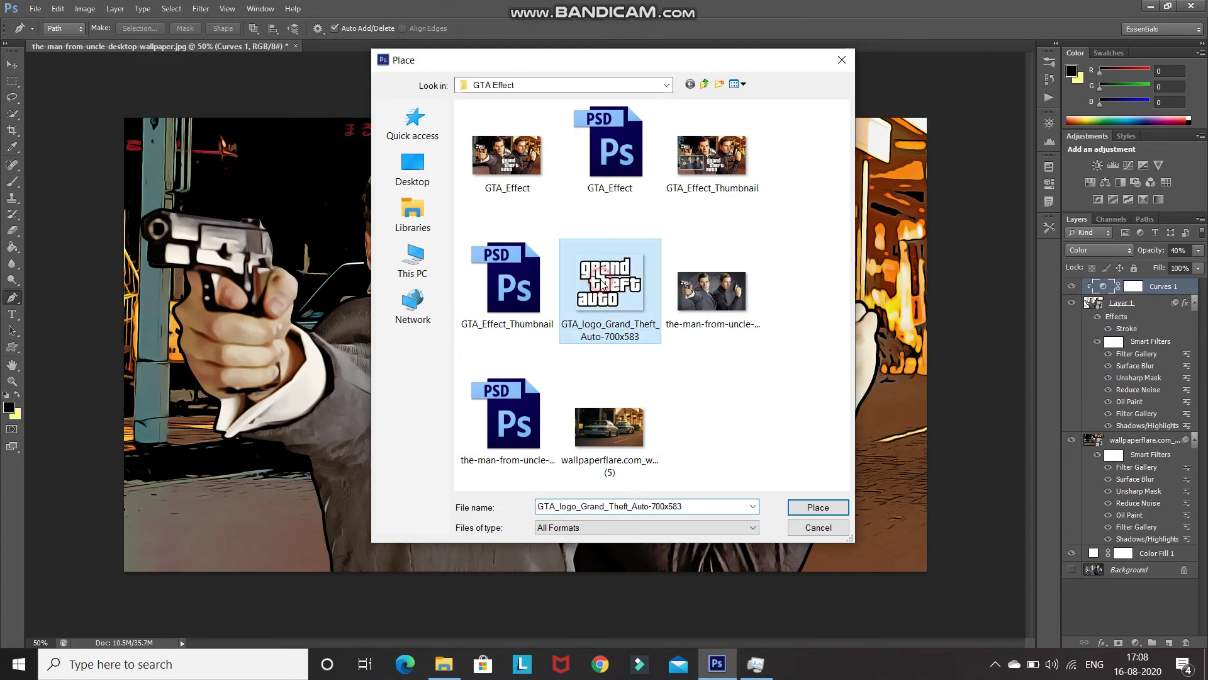
{"action": "left_click", "coordinate": [799, 507]}
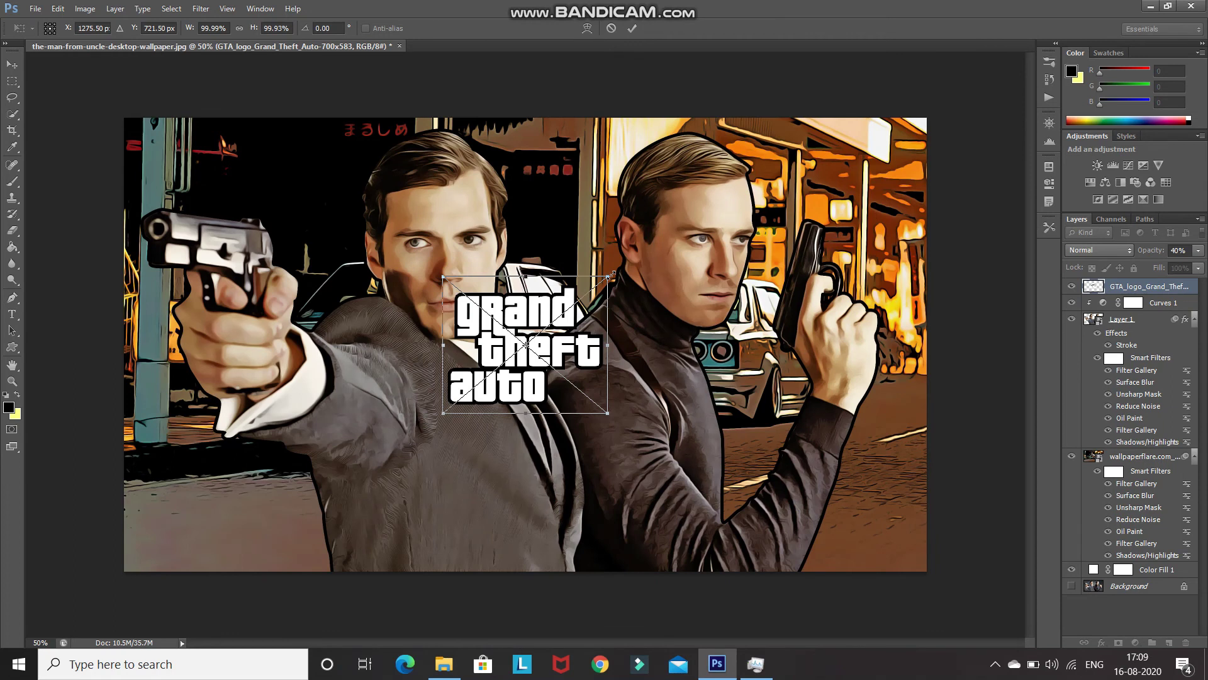
{"action": "left_click_drag", "start_coordinate": [610, 275], "coordinate": [647, 245]}
{"action": "left_click_drag", "start_coordinate": [508, 279], "coordinate": [541, 408]}
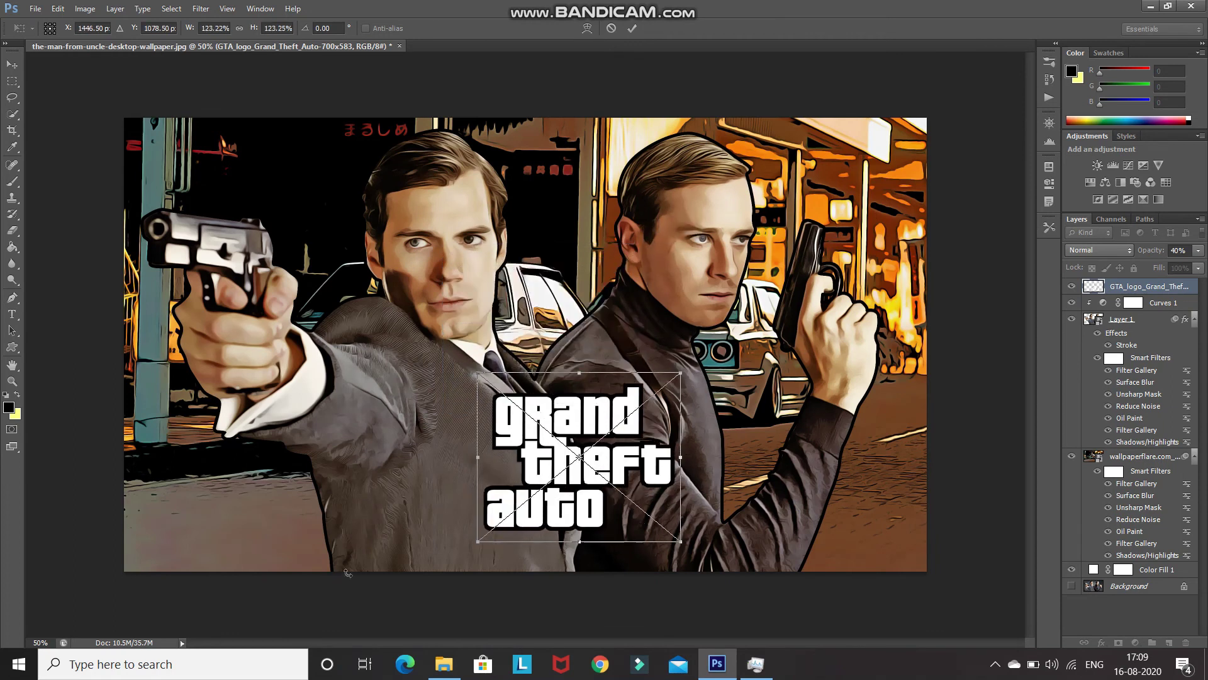
{"action": "left_click", "coordinate": [632, 28]}
{"action": "key", "text": "p"}
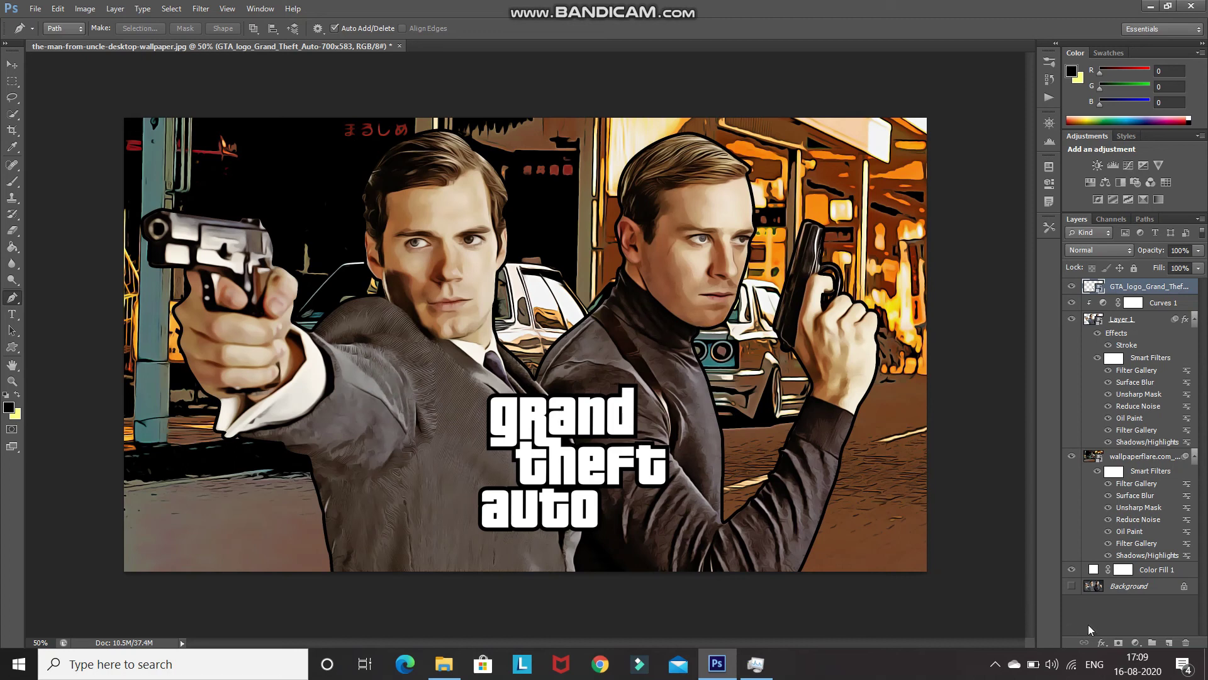
Add a Gradient Map adjustment layer using the purple-to-orange preset.
{"action": "left_click", "coordinate": [1136, 643]}
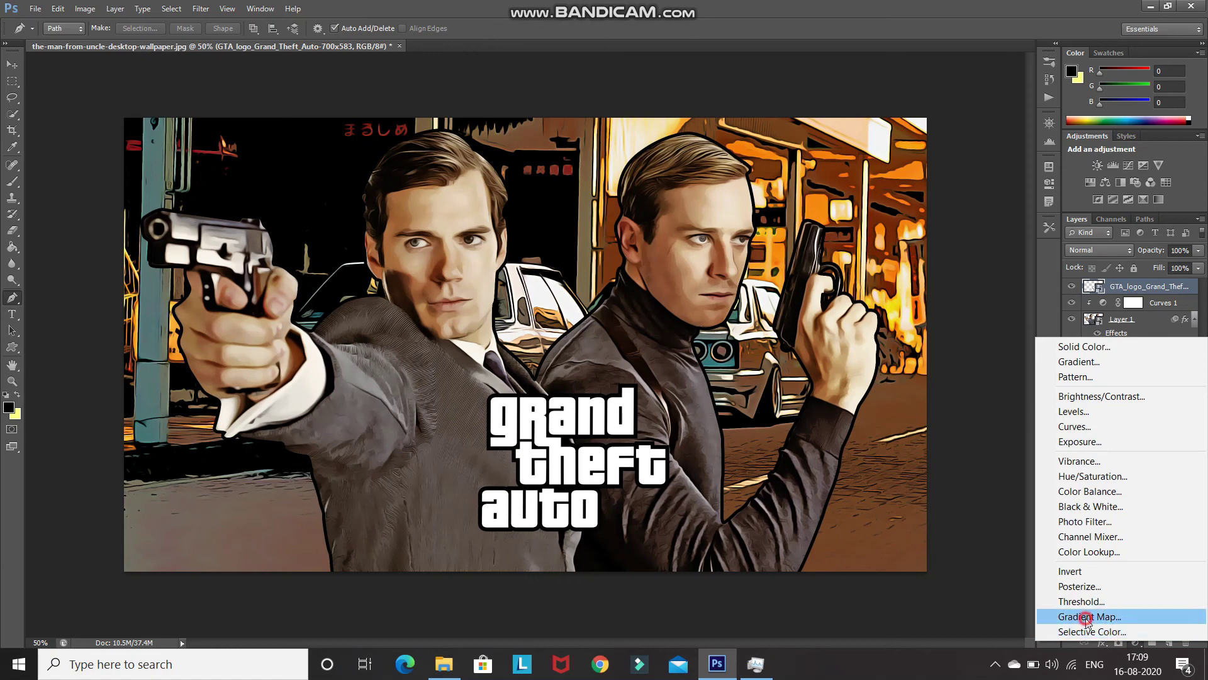
{"action": "left_click", "coordinate": [1087, 617]}
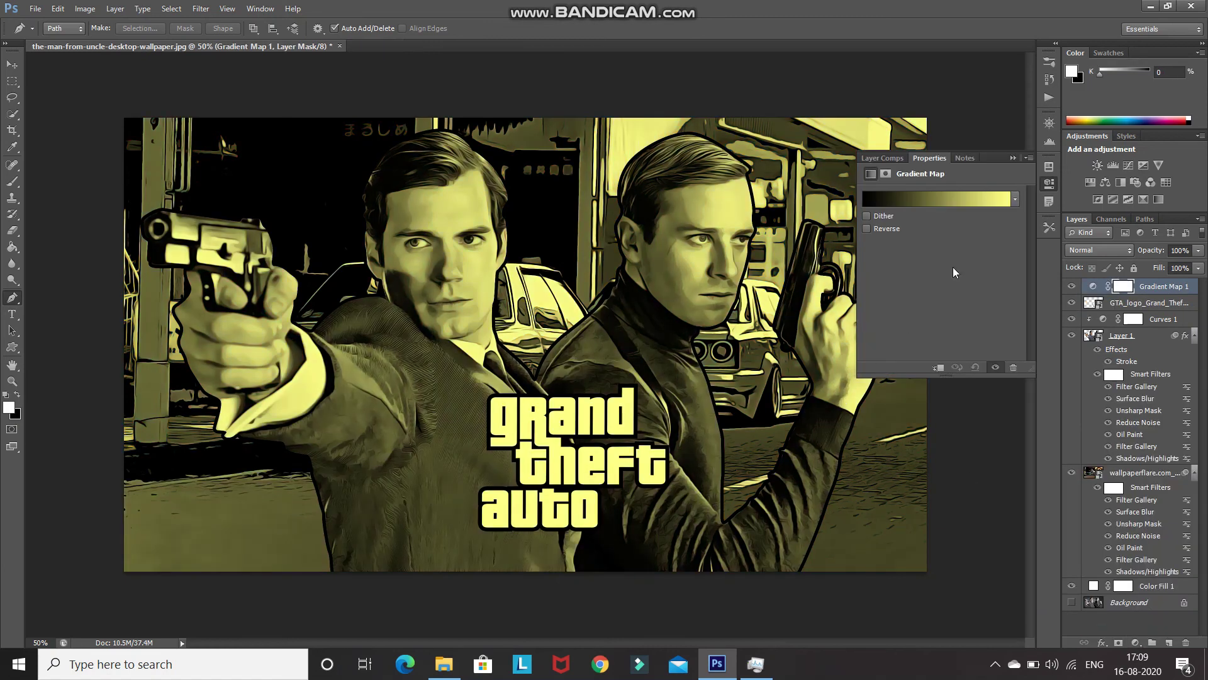
{"action": "left_click", "coordinate": [1015, 200]}
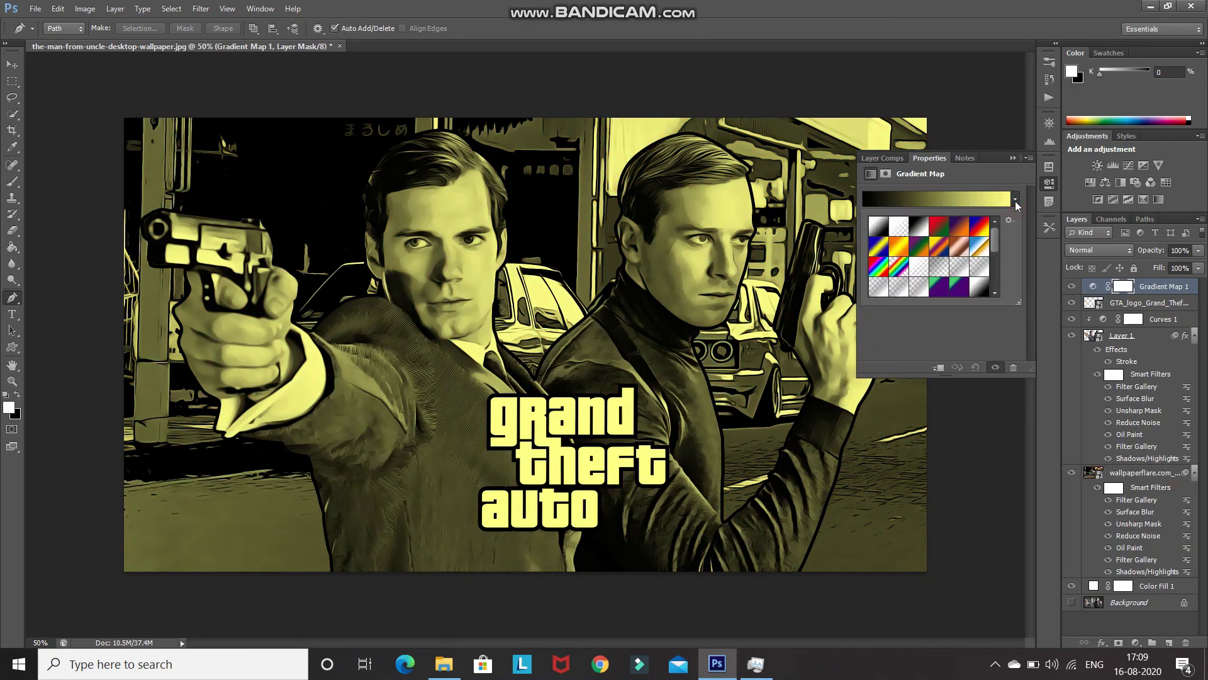
{"action": "left_click", "coordinate": [956, 232]}
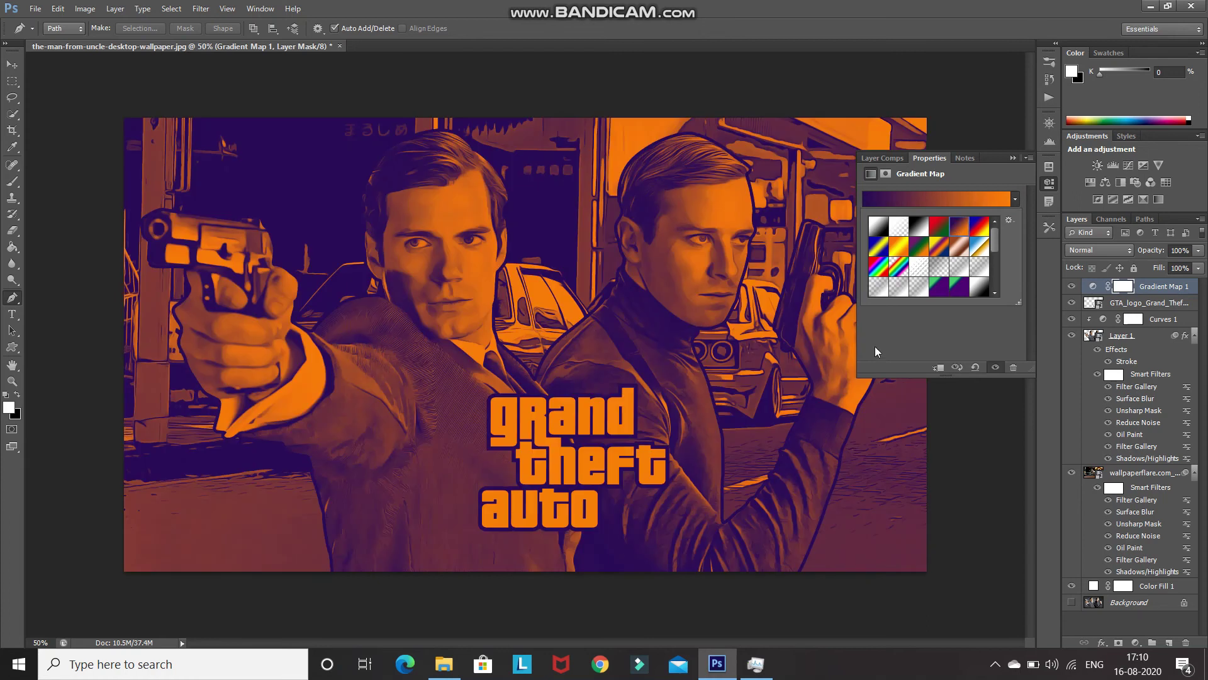
{"action": "left_click", "coordinate": [1013, 158]}
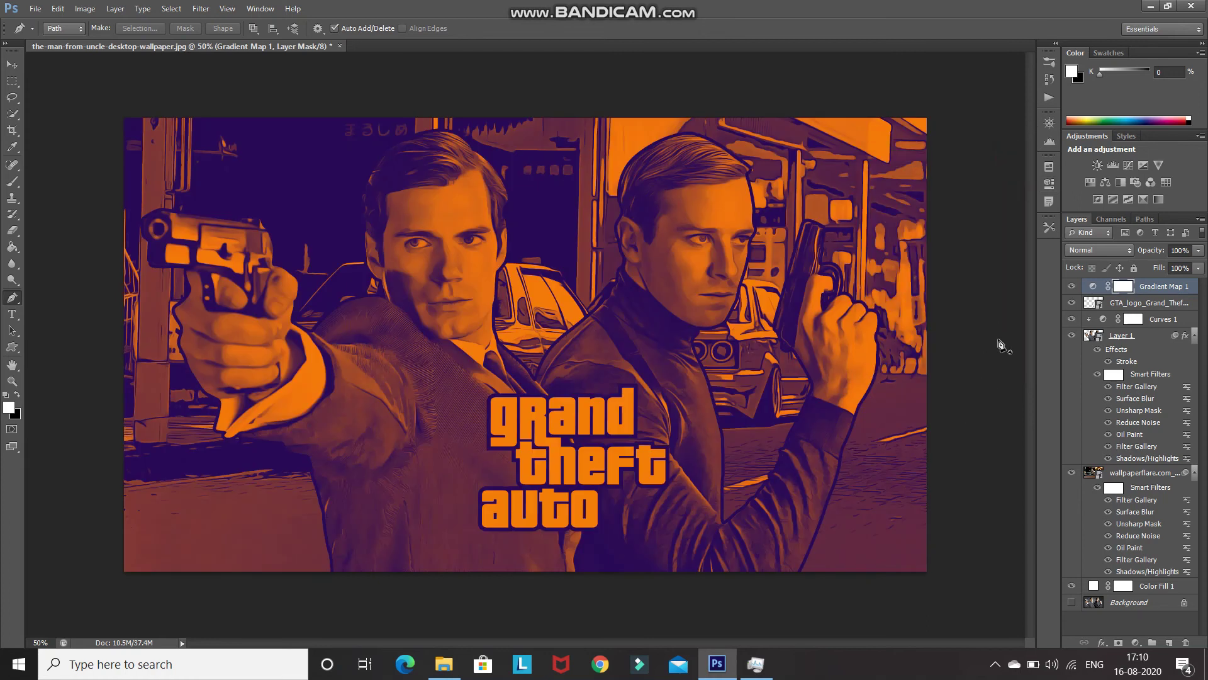
Blend the Gradient Map in Soft Light mode at 40% opacity.
{"action": "left_click", "coordinate": [1081, 251]}
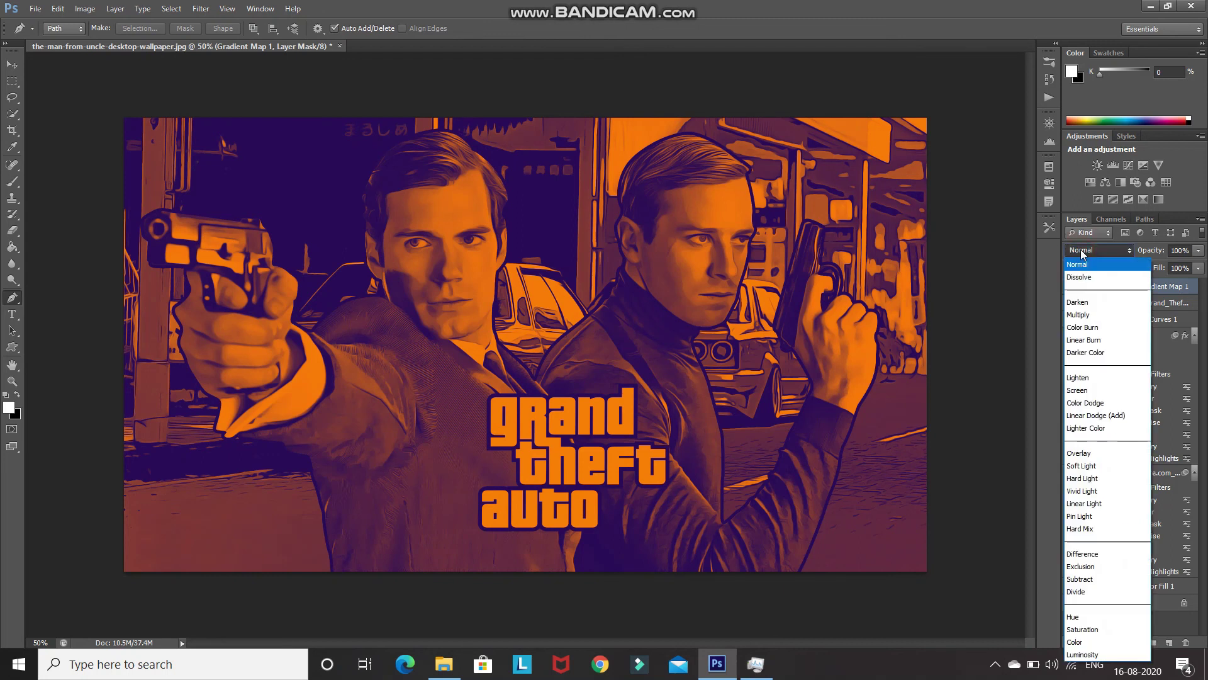
{"action": "left_click", "coordinate": [1081, 466]}
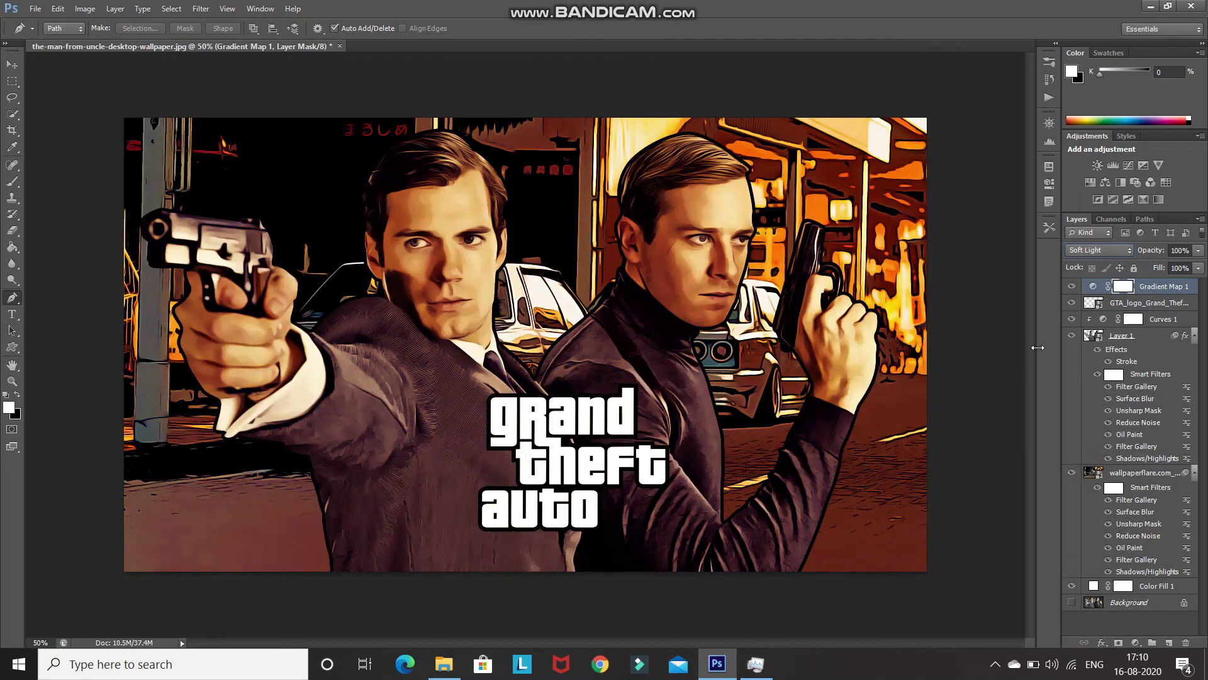
{"action": "left_click", "coordinate": [1177, 249]}
{"action": "type", "text": "40"}
{"action": "key", "text": "Return"}
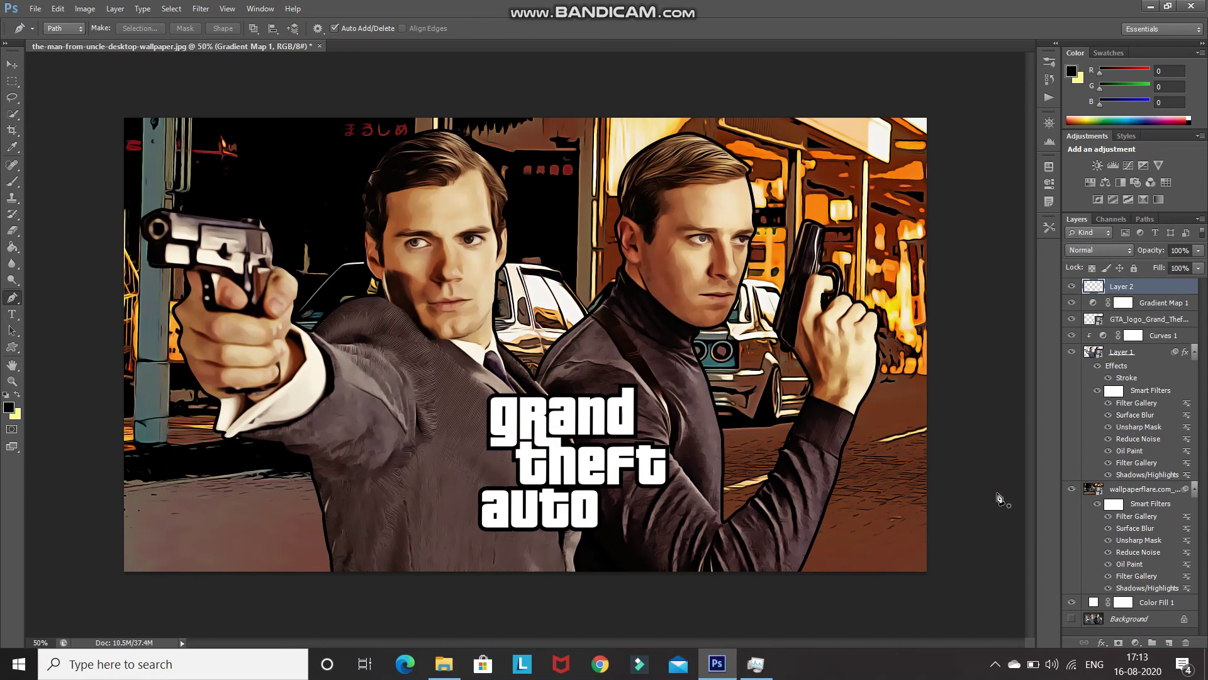
Apply the Filter Gallery's Fresco filter with Brush Size 2, Brush Detail 8, Texture 1.
{"action": "left_click", "coordinate": [200, 9]}
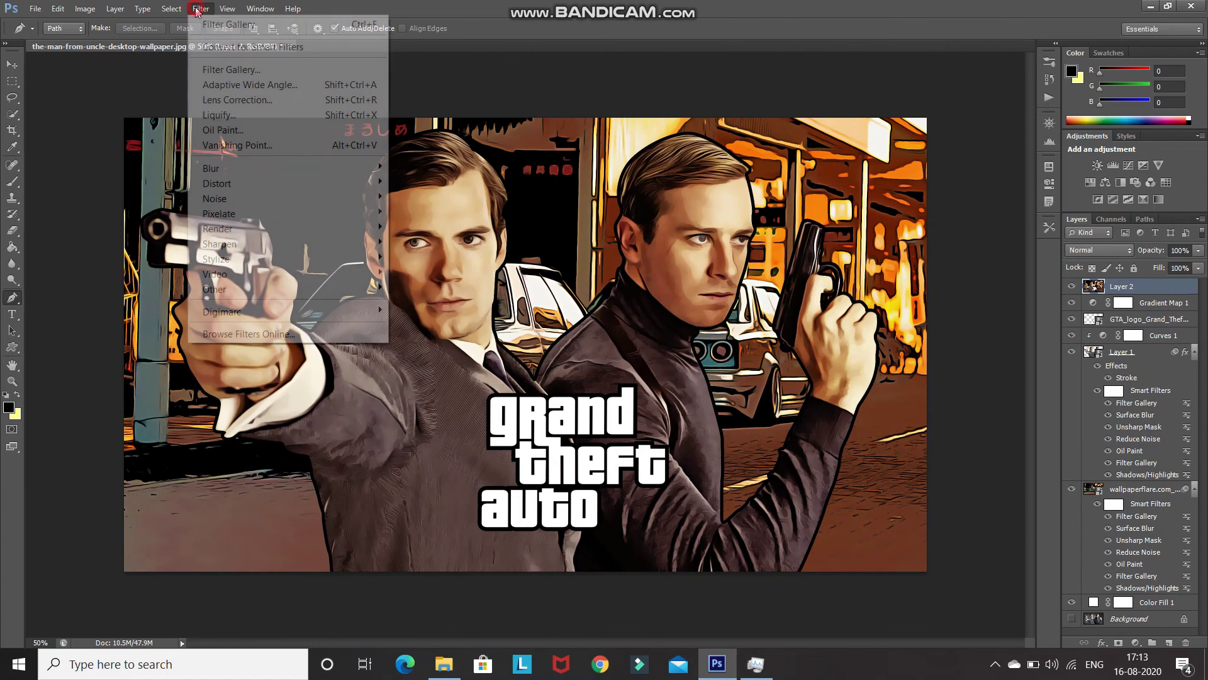
{"action": "left_click", "coordinate": [217, 70]}
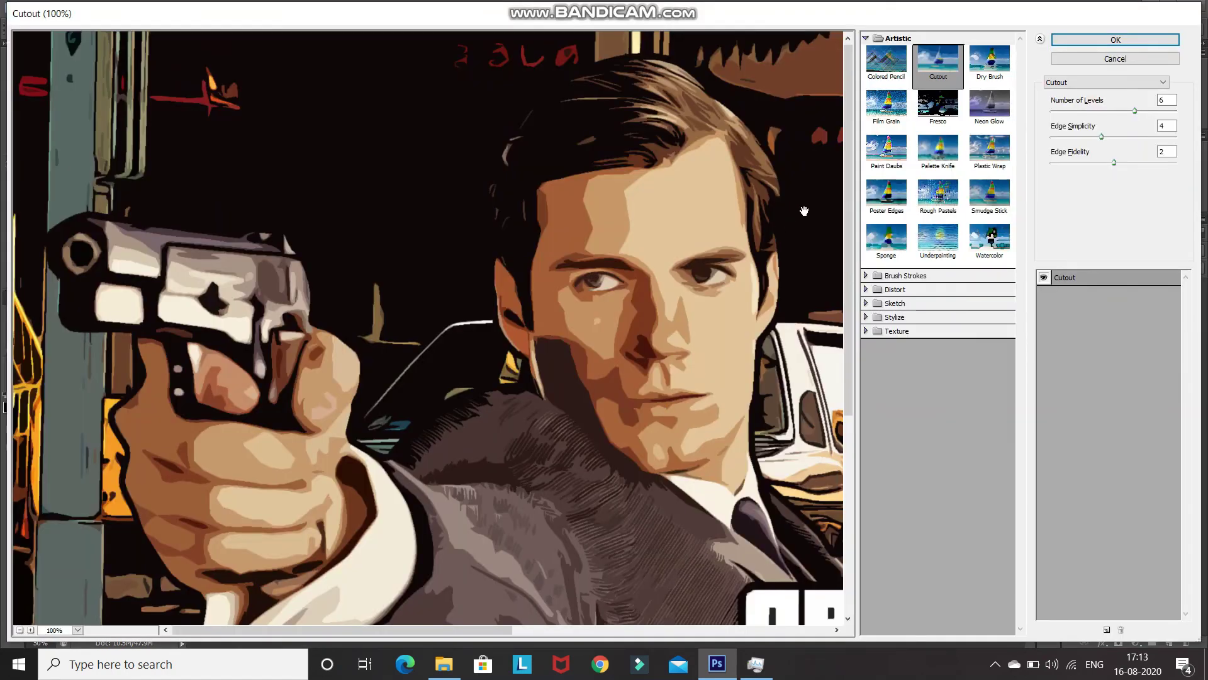
{"action": "left_click", "coordinate": [935, 120]}
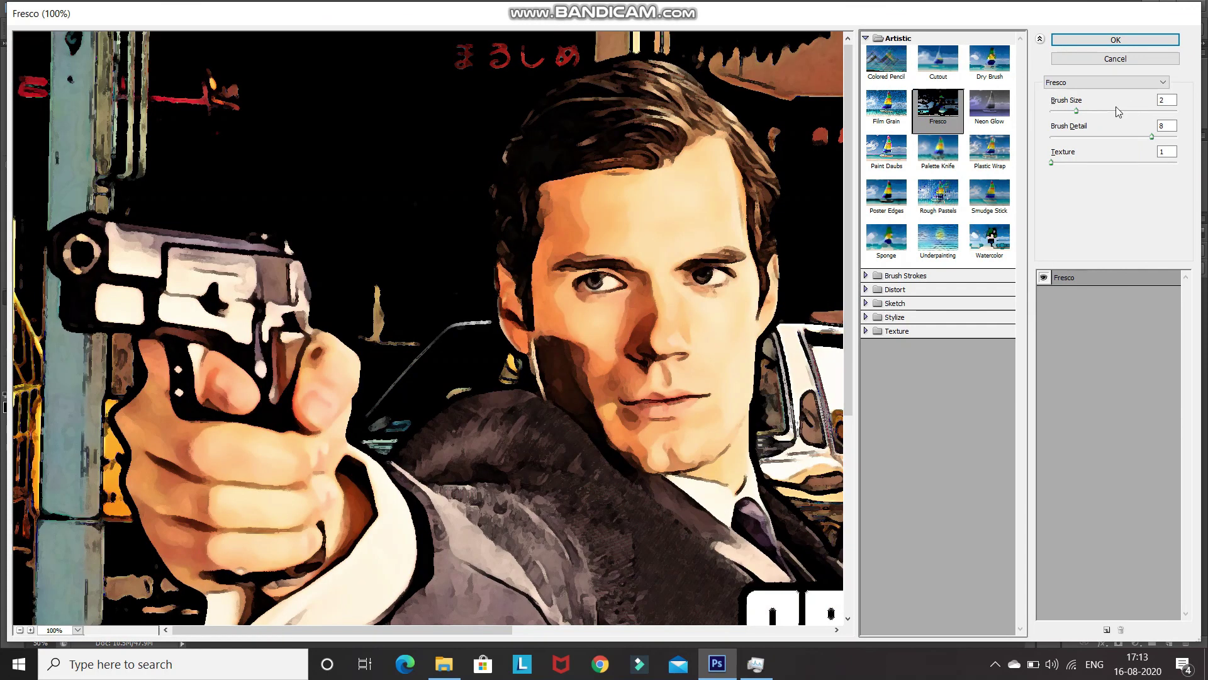
{"action": "left_click", "coordinate": [1164, 102]}
{"action": "left_click", "coordinate": [1164, 126]}
{"action": "left_click", "coordinate": [1115, 39]}
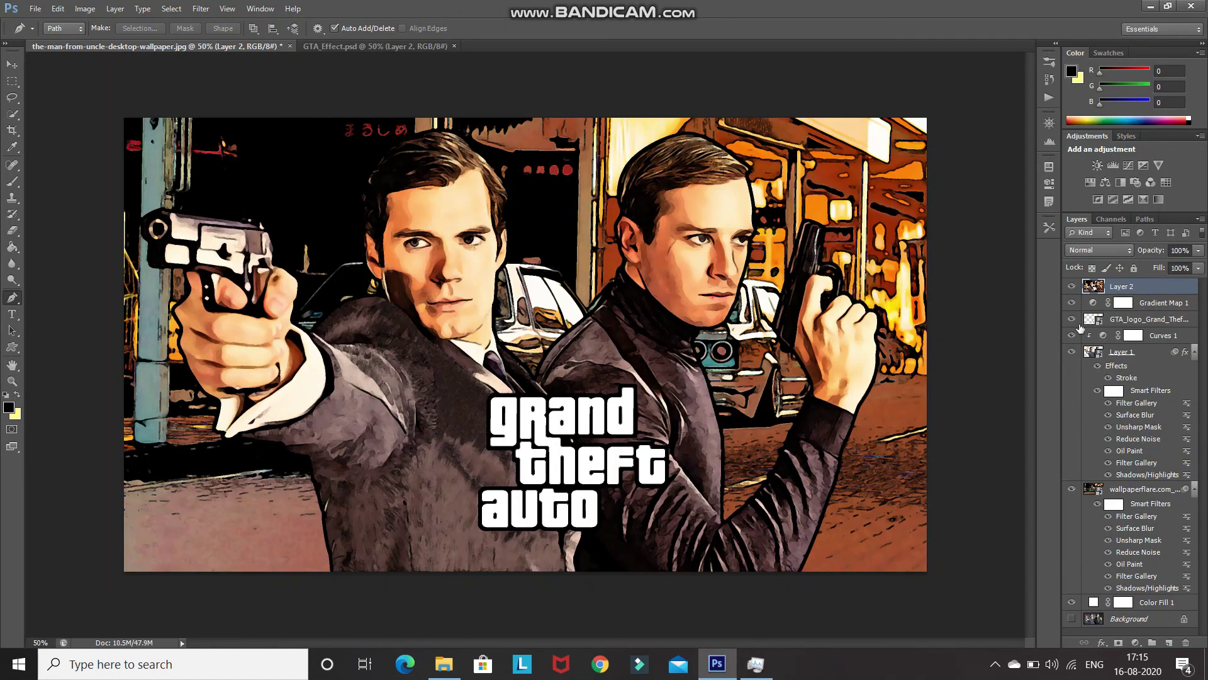
Set Layer 2 to 50% opacity and toggle its visibility to compare the result.
{"action": "double_click", "coordinate": [1180, 250]}
{"action": "type", "text": "50"}
{"action": "key", "text": "Return"}
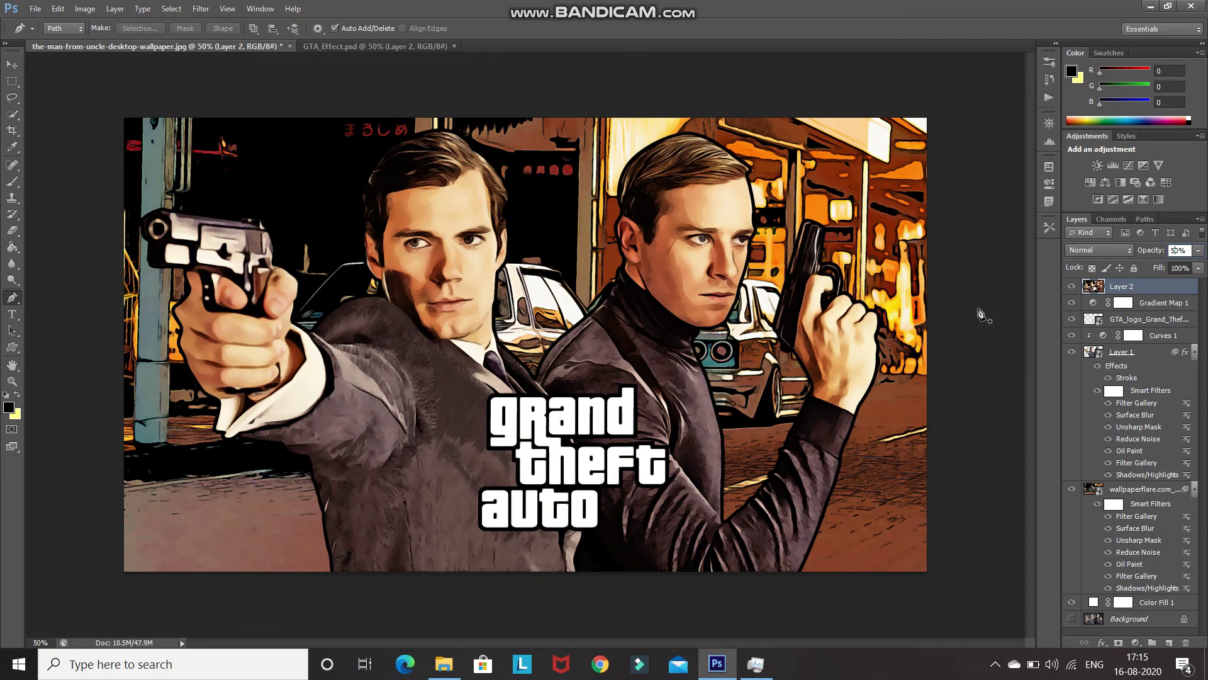
{"action": "left_click", "coordinate": [1072, 287]}
{"action": "left_click", "coordinate": [1071, 288]}
{"action": "key", "text": "ctrl+plus"}
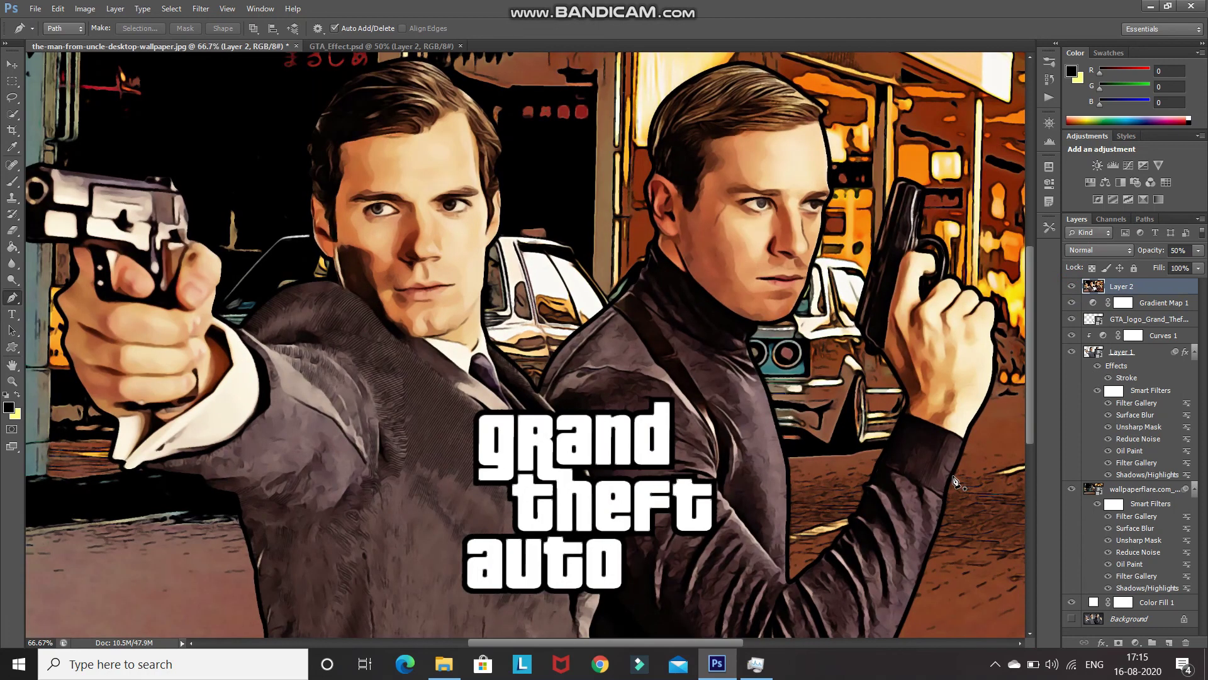